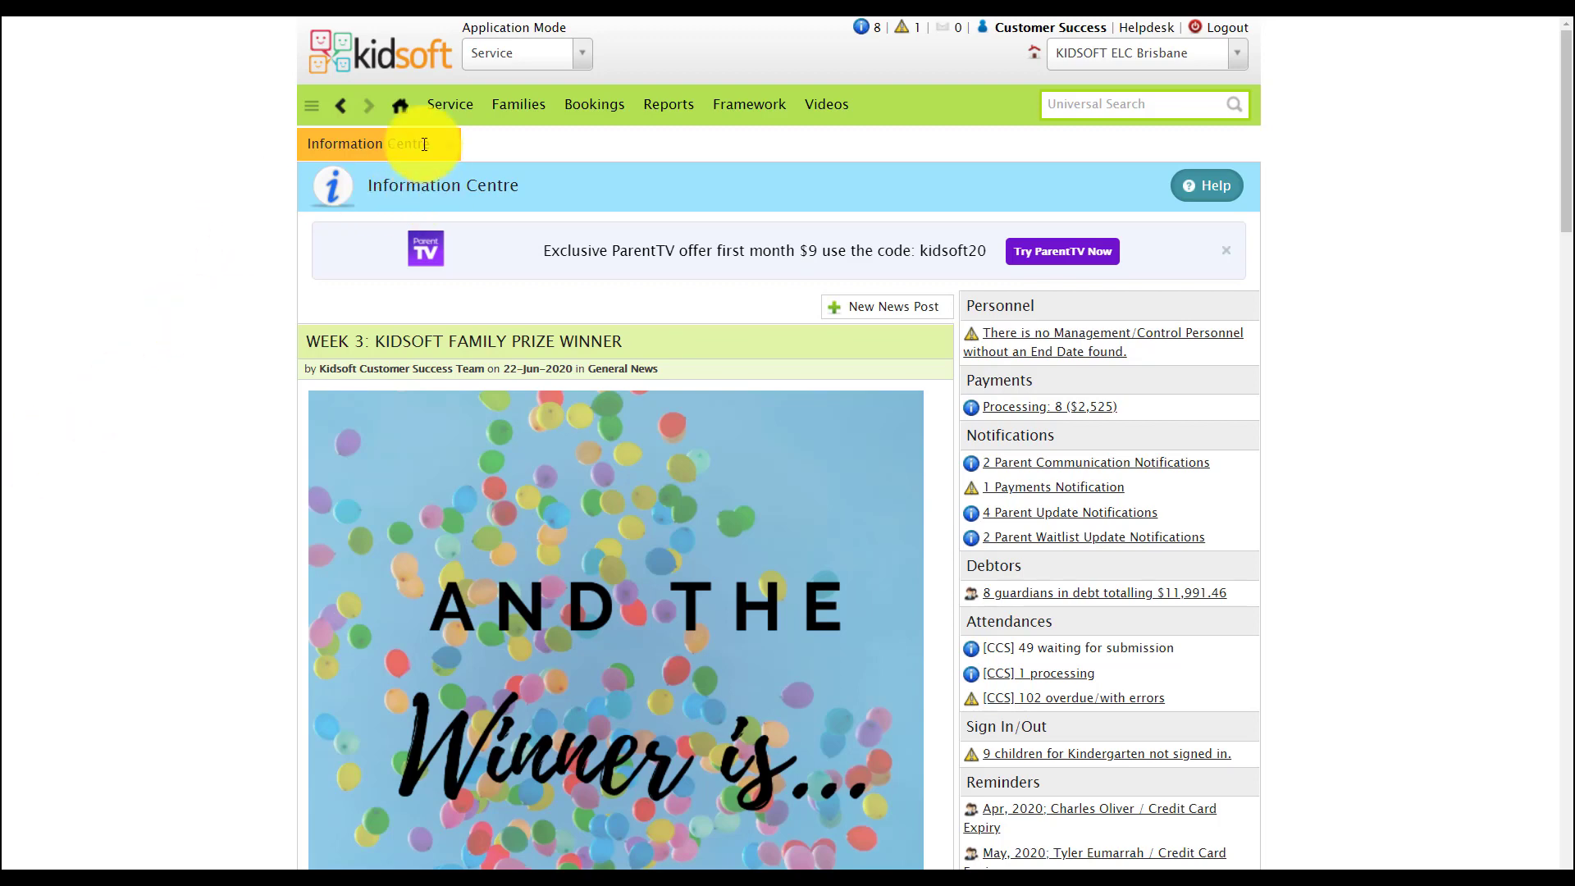
# Step: Go to Communications under SP Features in the Service menu
pyautogui.click(447, 115)
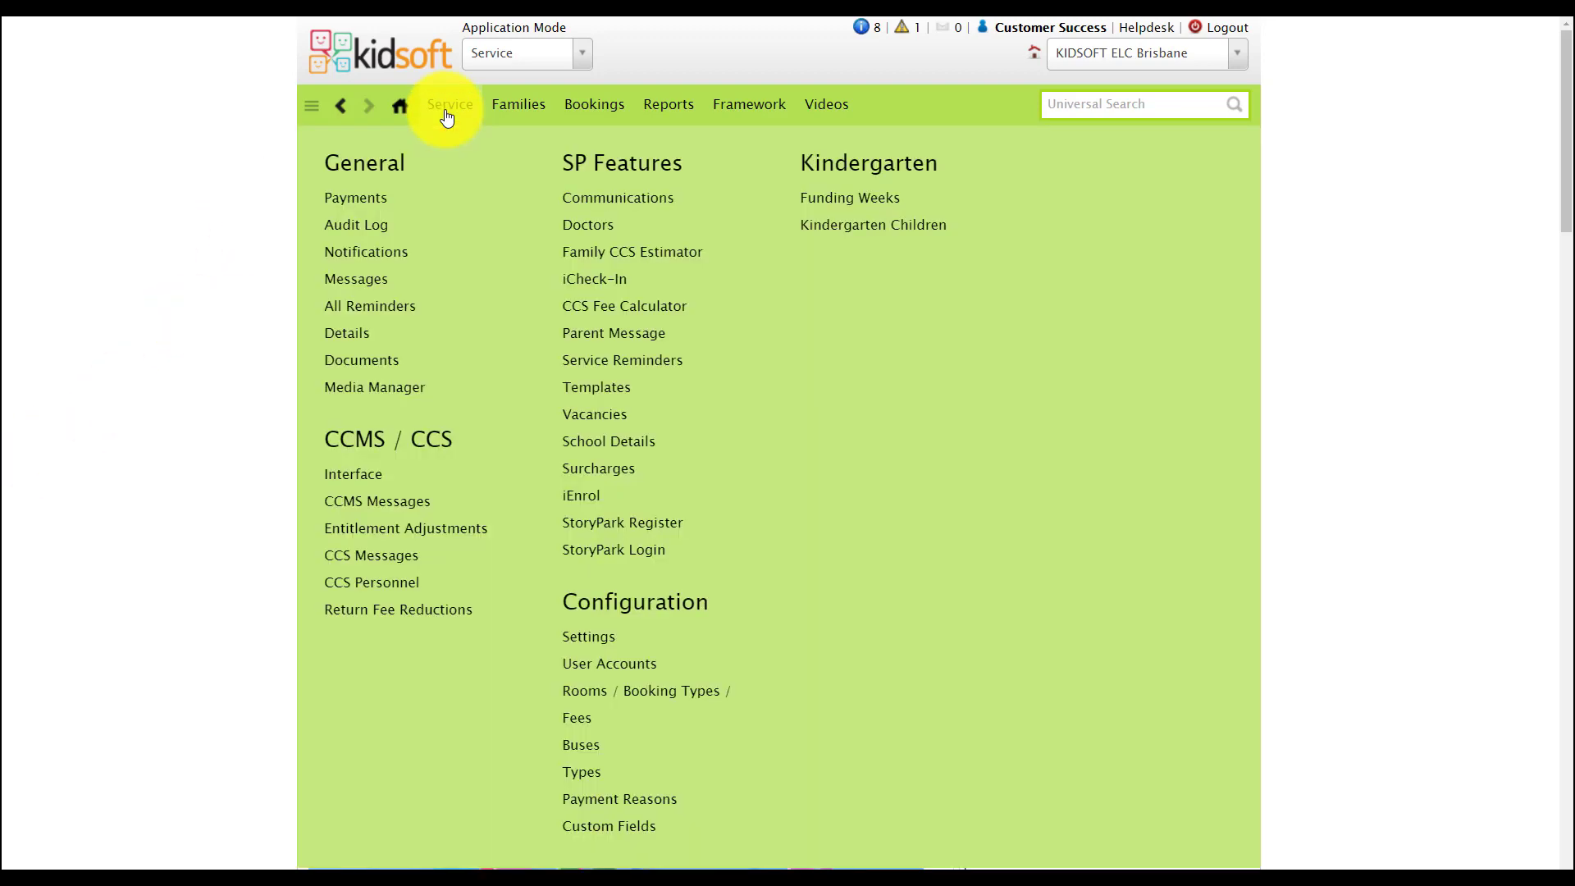
pyautogui.click(656, 205)
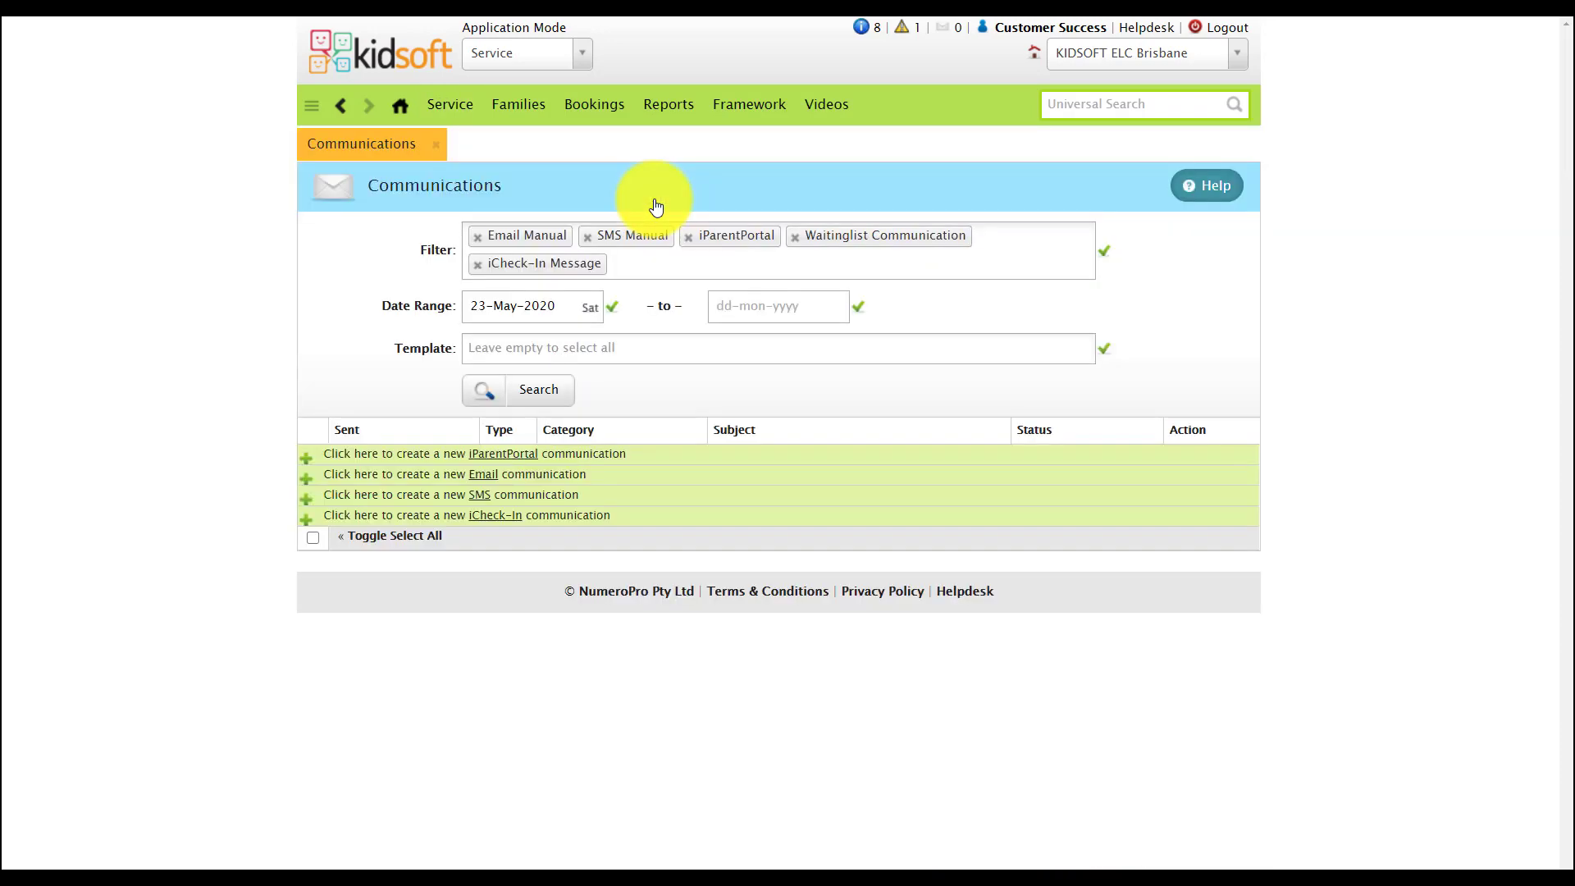
# Step: Start a new Email communication with the Ad-Hoc category
pyautogui.click(544, 476)
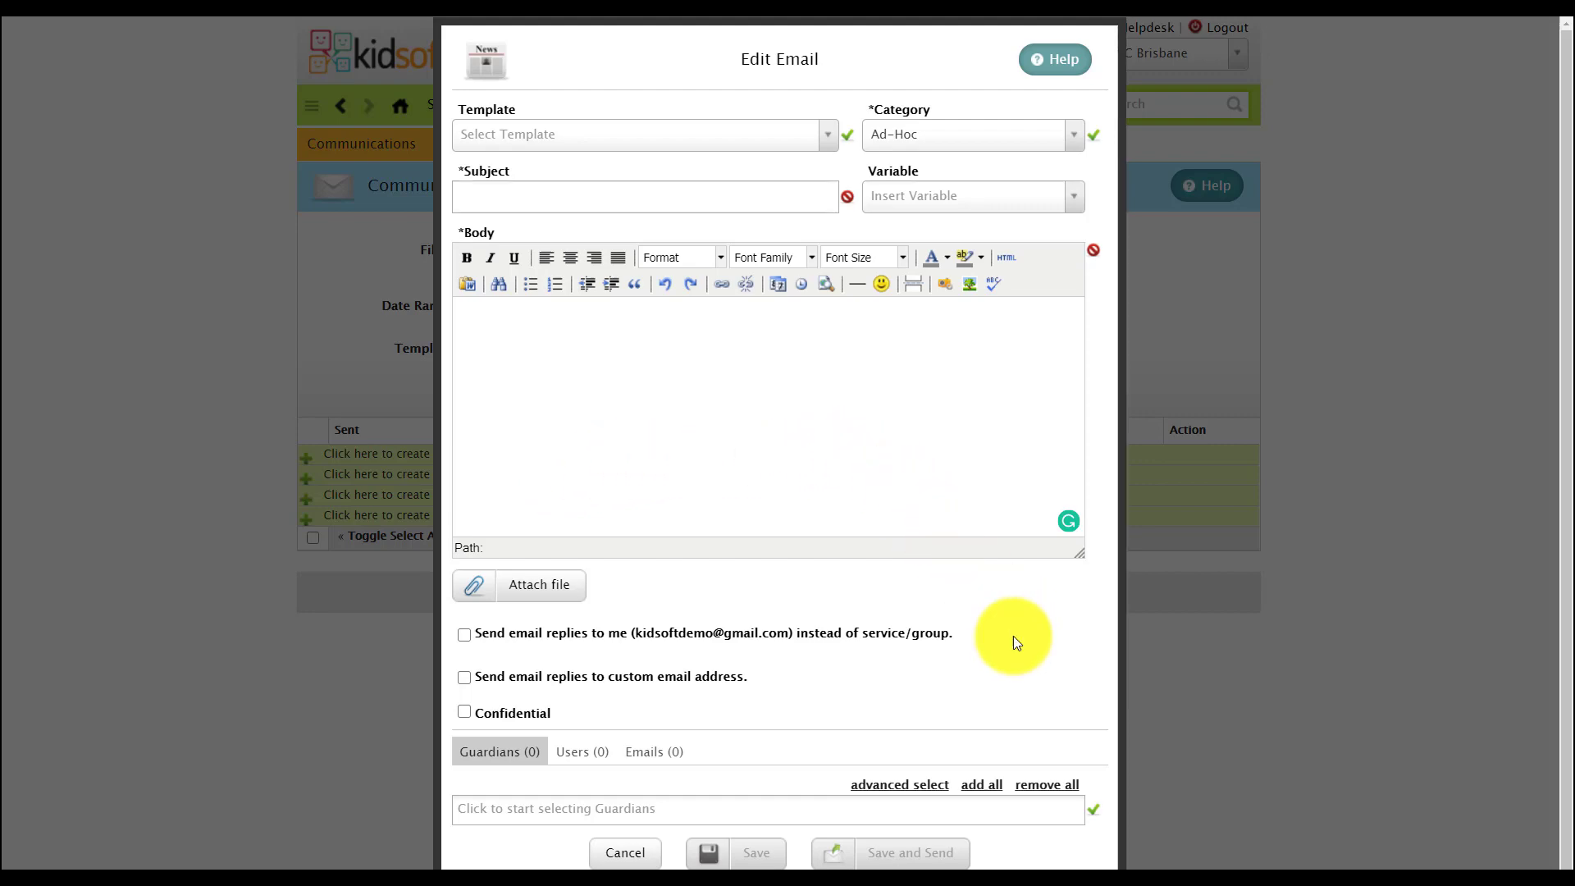
# Step: In advanced guardian selection, set Children Attending Between to start 23-Jun-2020
pyautogui.click(907, 789)
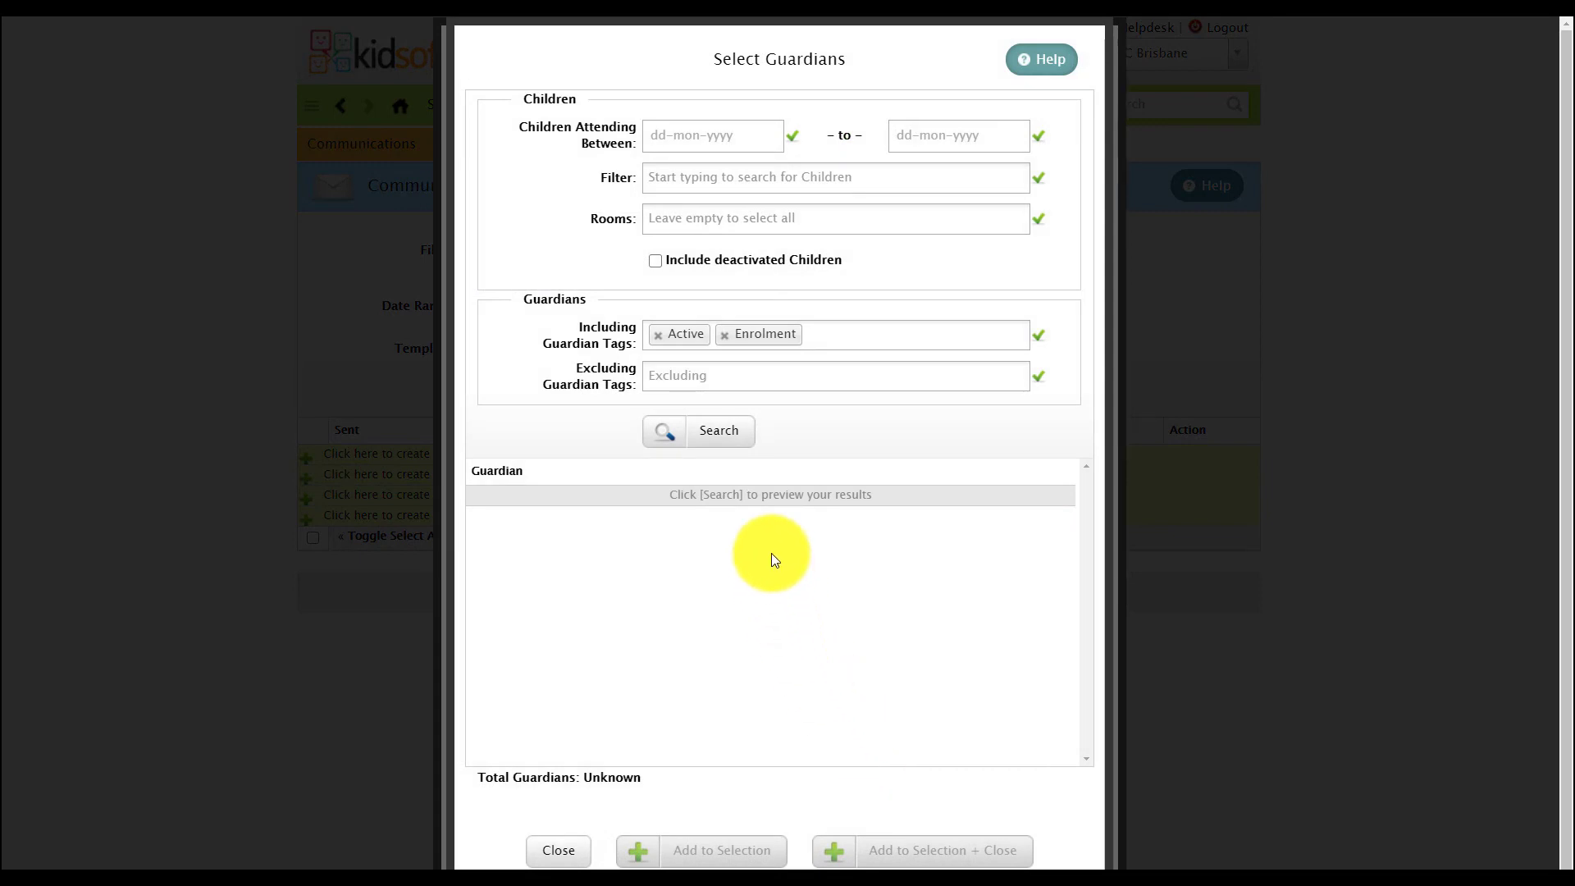
pyautogui.click(692, 139)
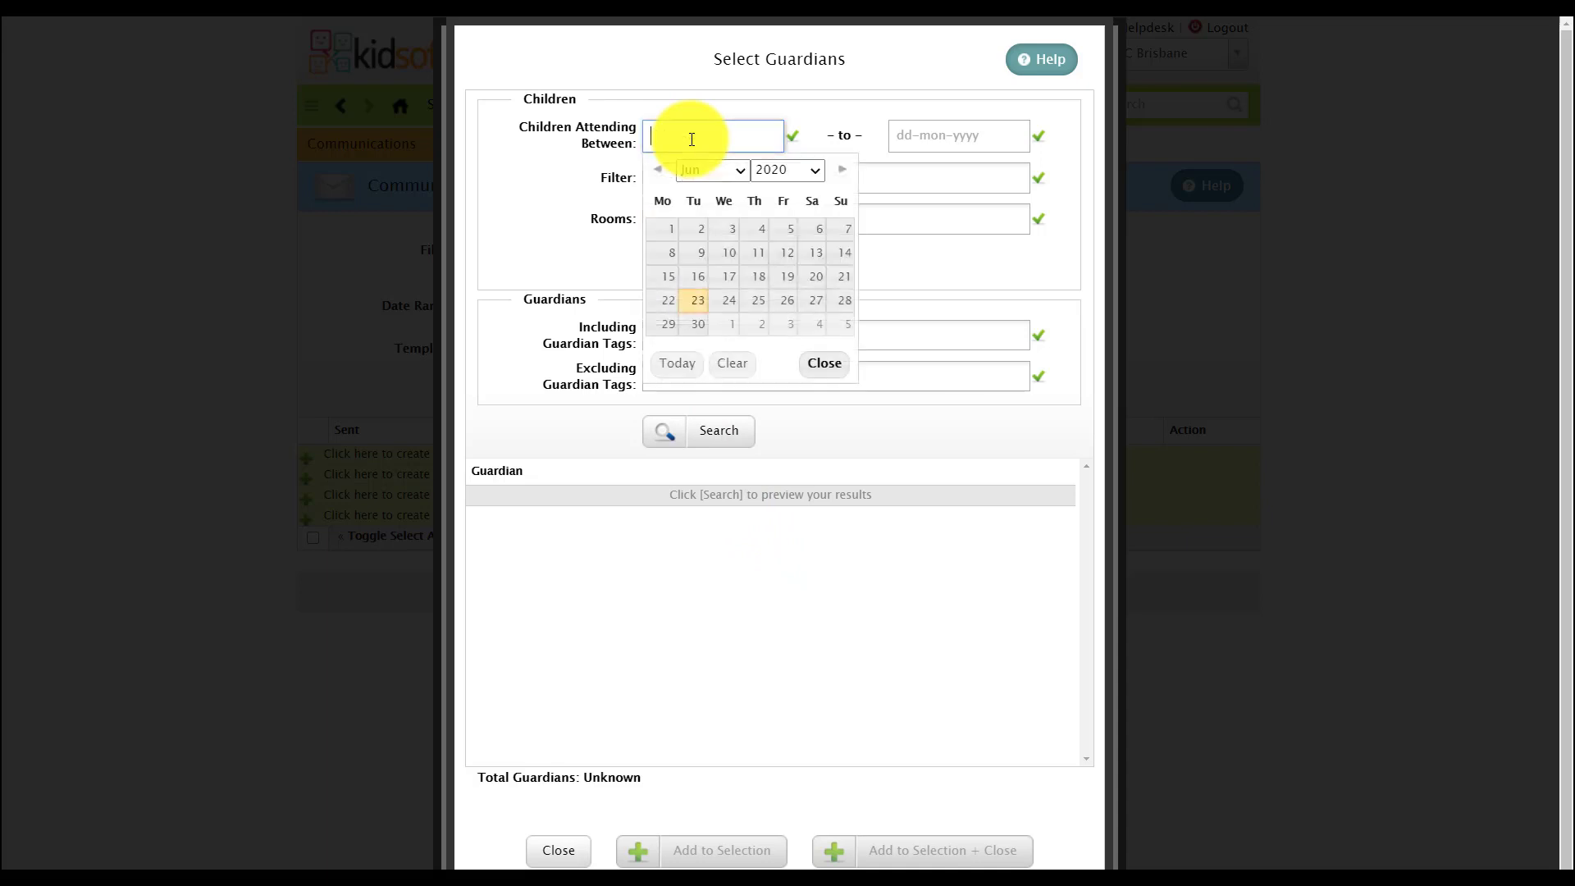
pyautogui.click(707, 309)
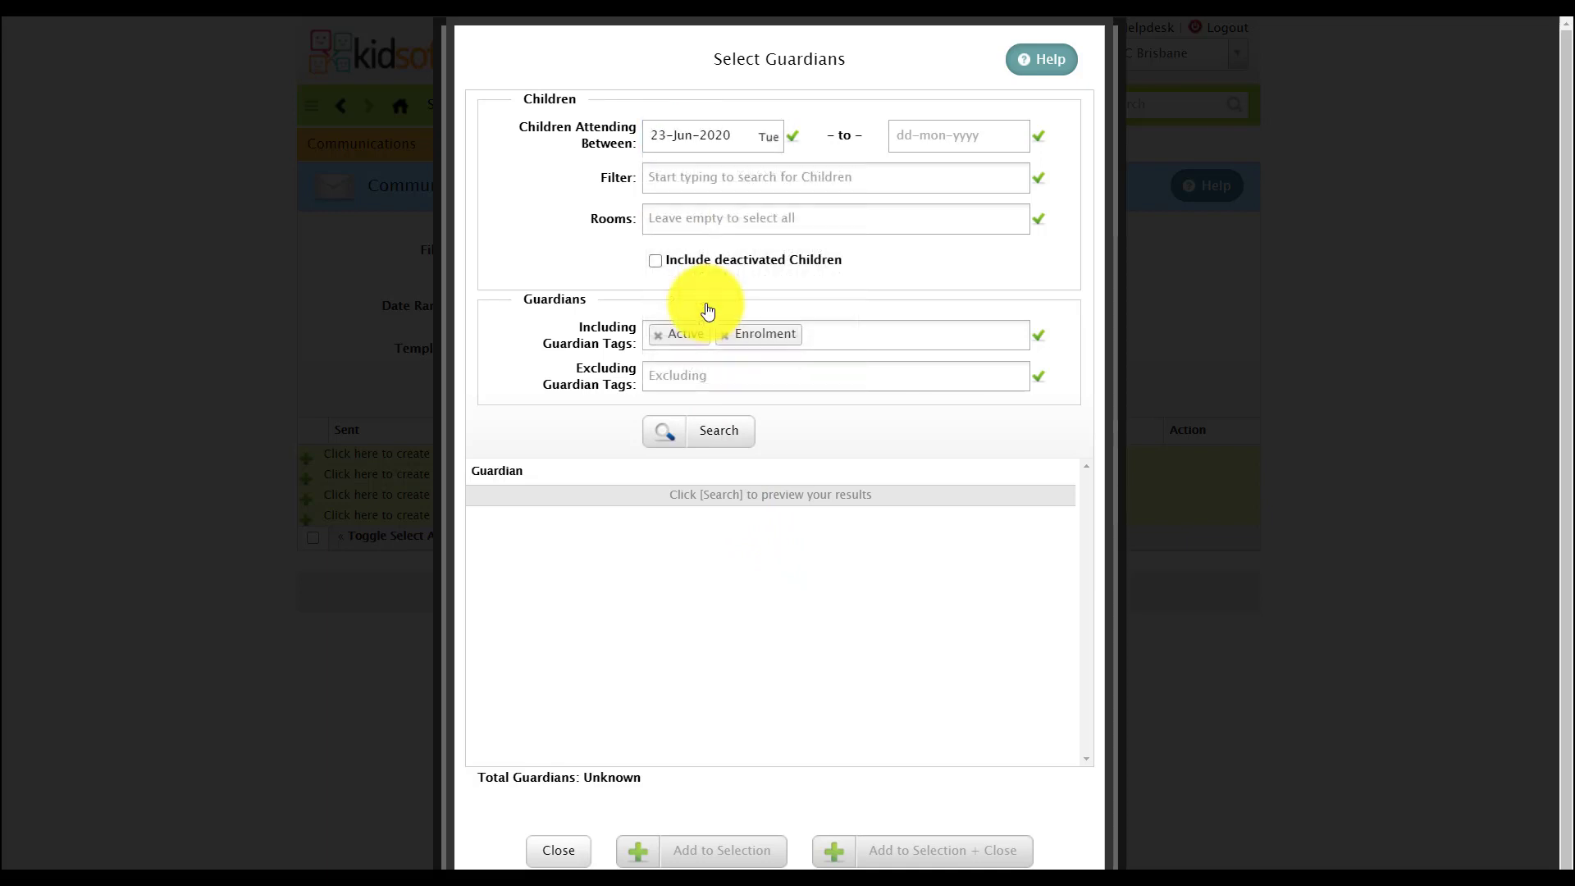
# Step: Leave the child and room filters empty and search, listing 7 matching guardians
pyautogui.click(686, 182)
pyautogui.write('tom')
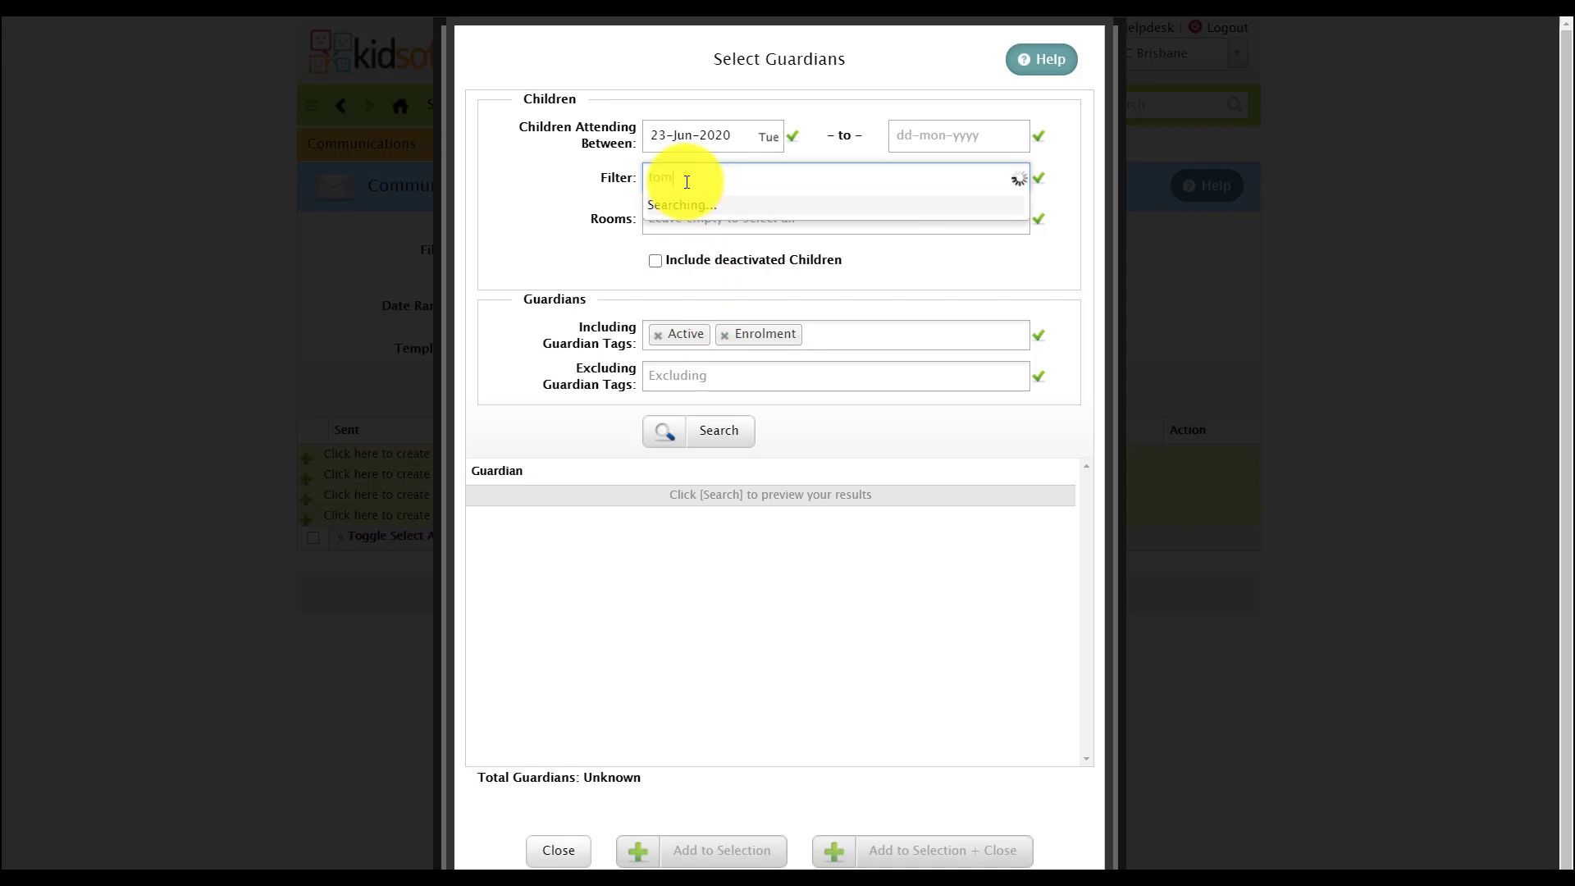
pyautogui.click(686, 235)
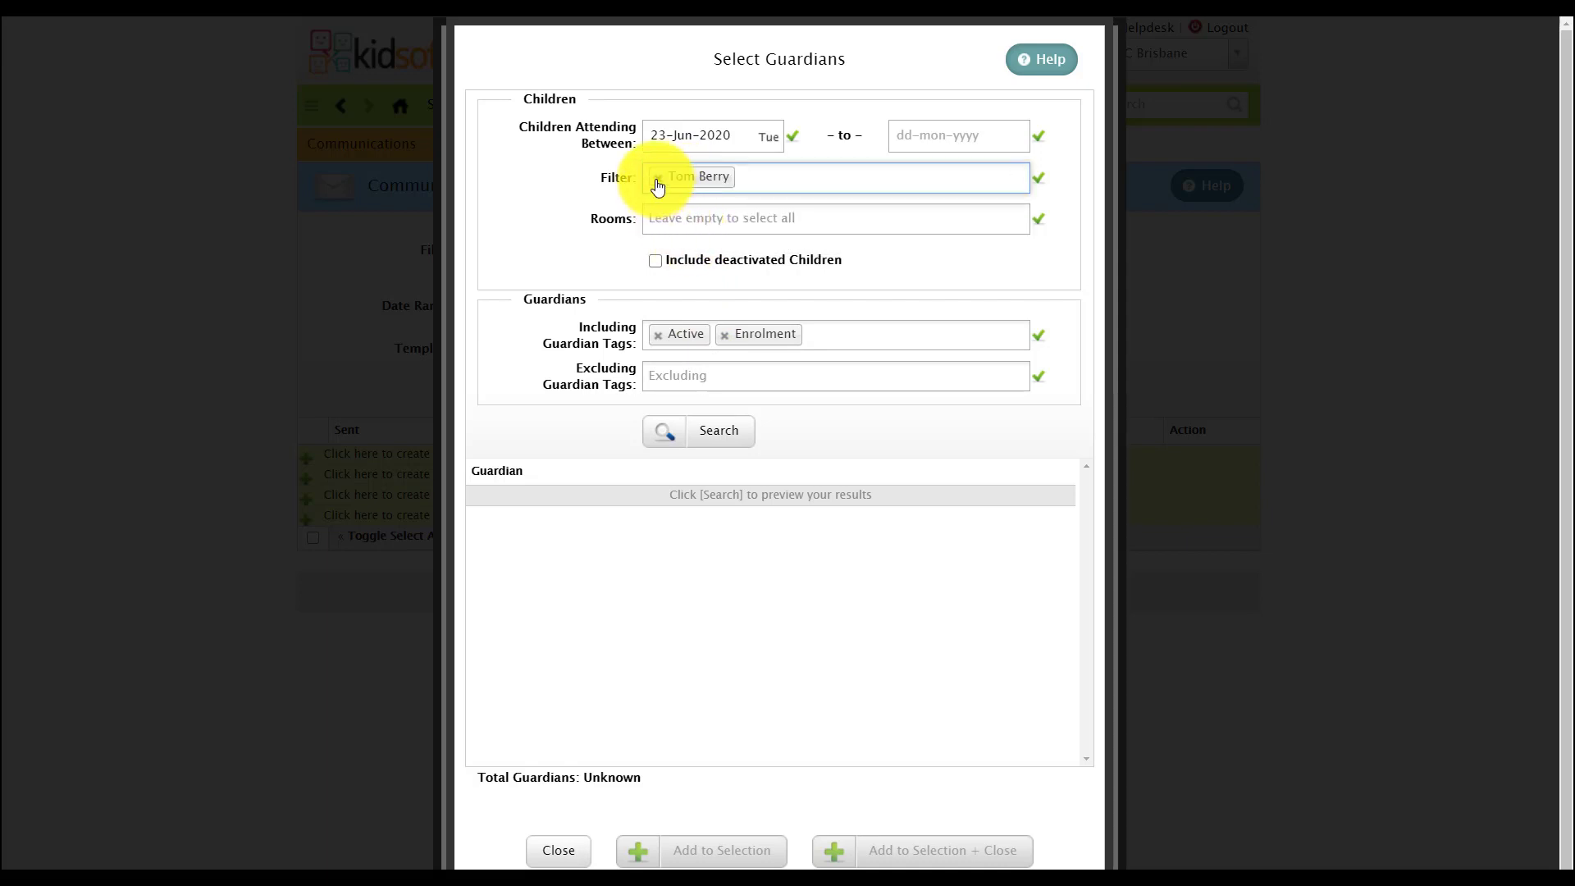
pyautogui.click(655, 178)
pyautogui.click(677, 220)
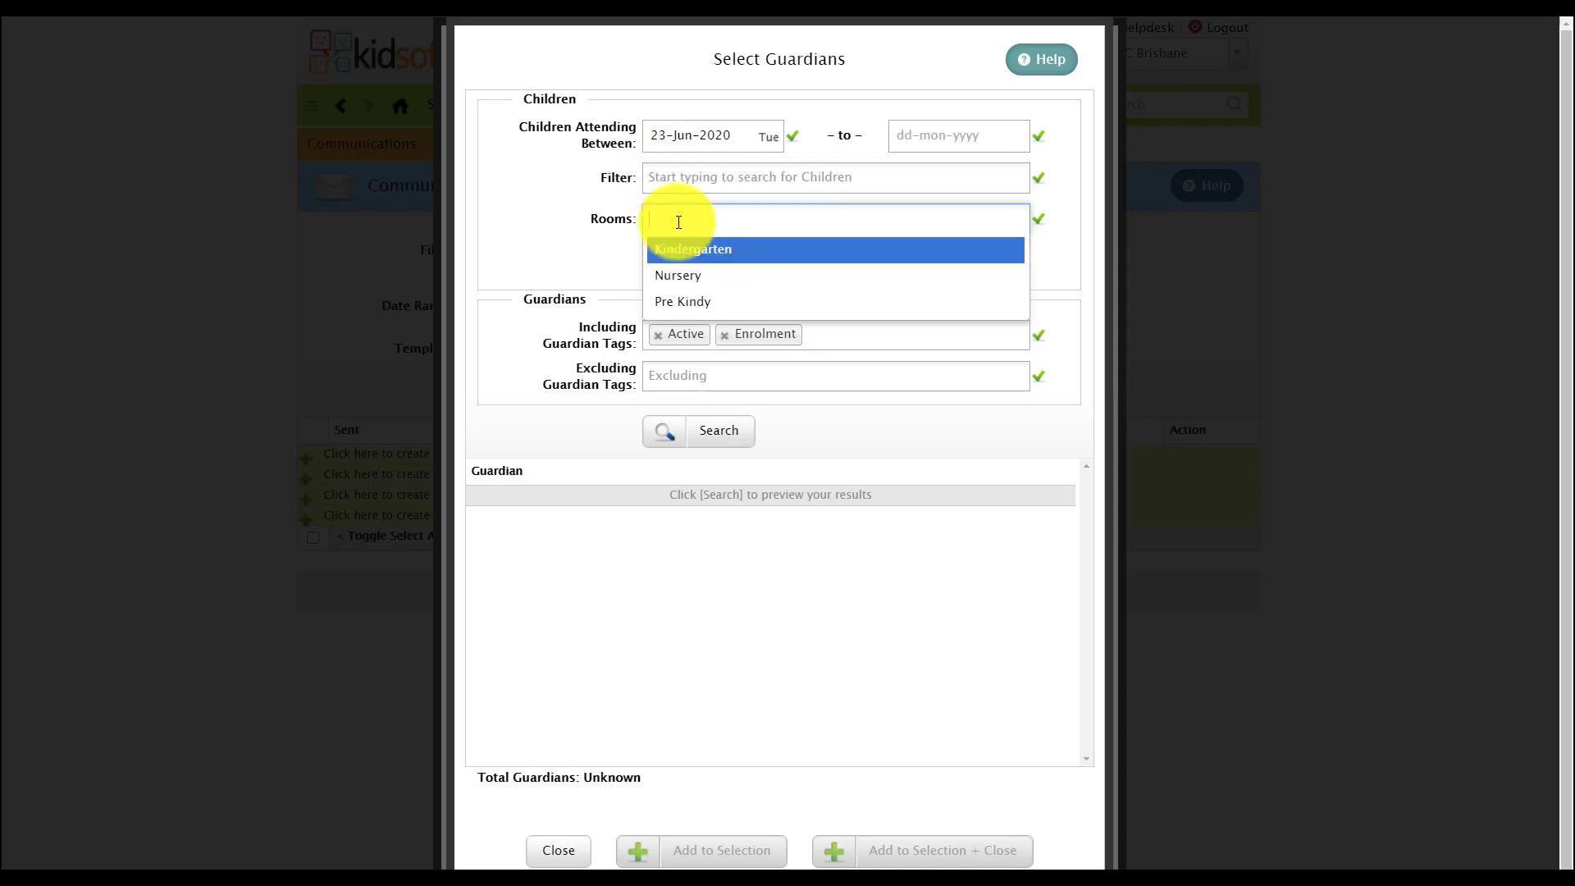
pyautogui.click(625, 243)
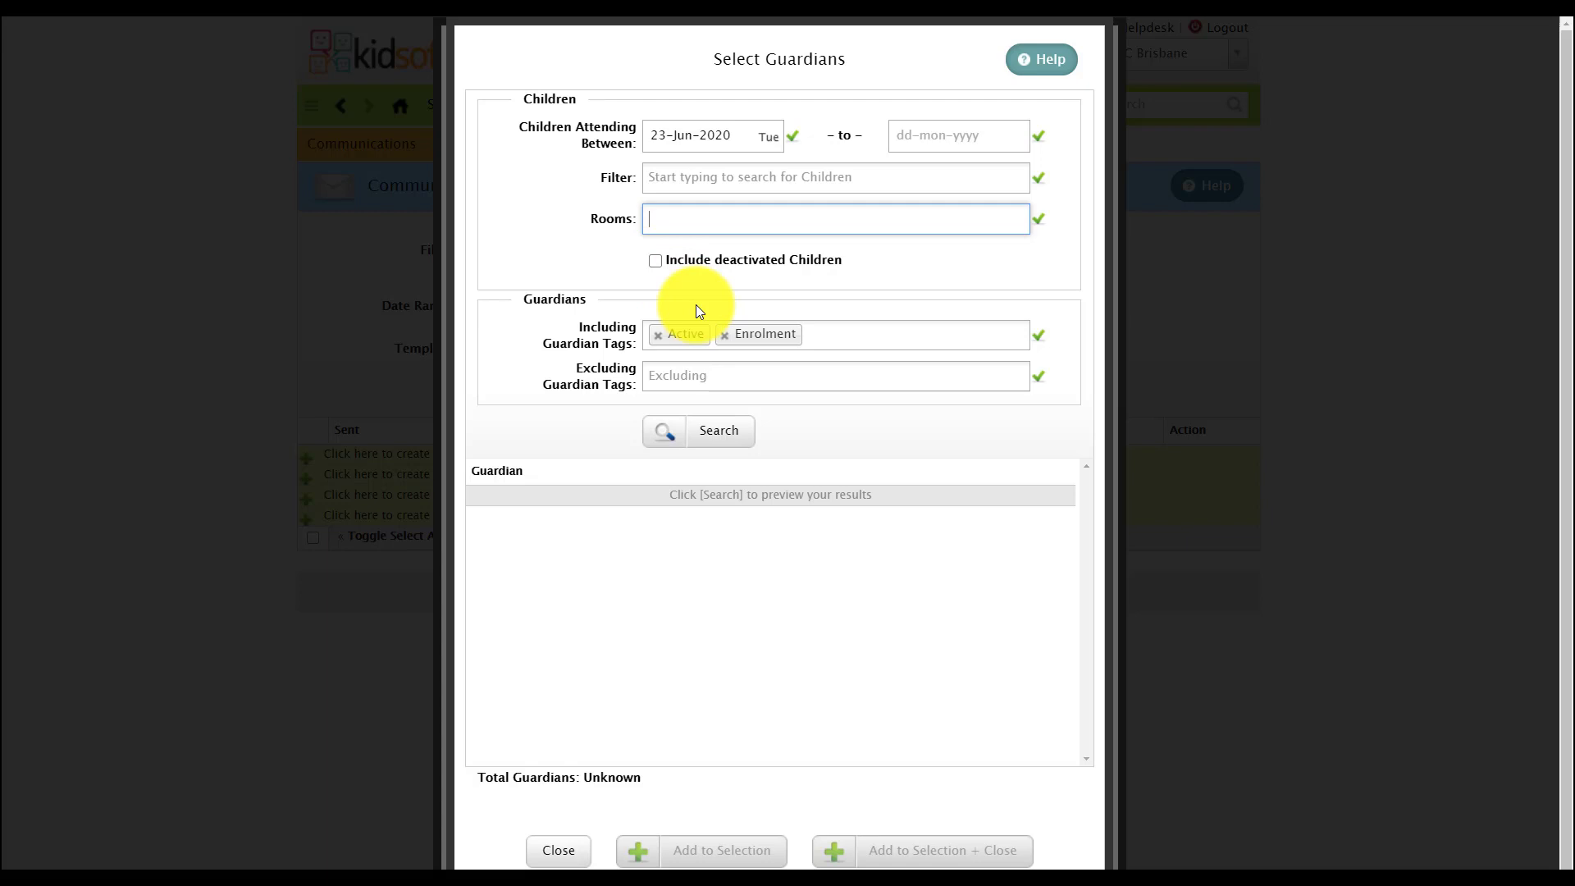
pyautogui.click(722, 433)
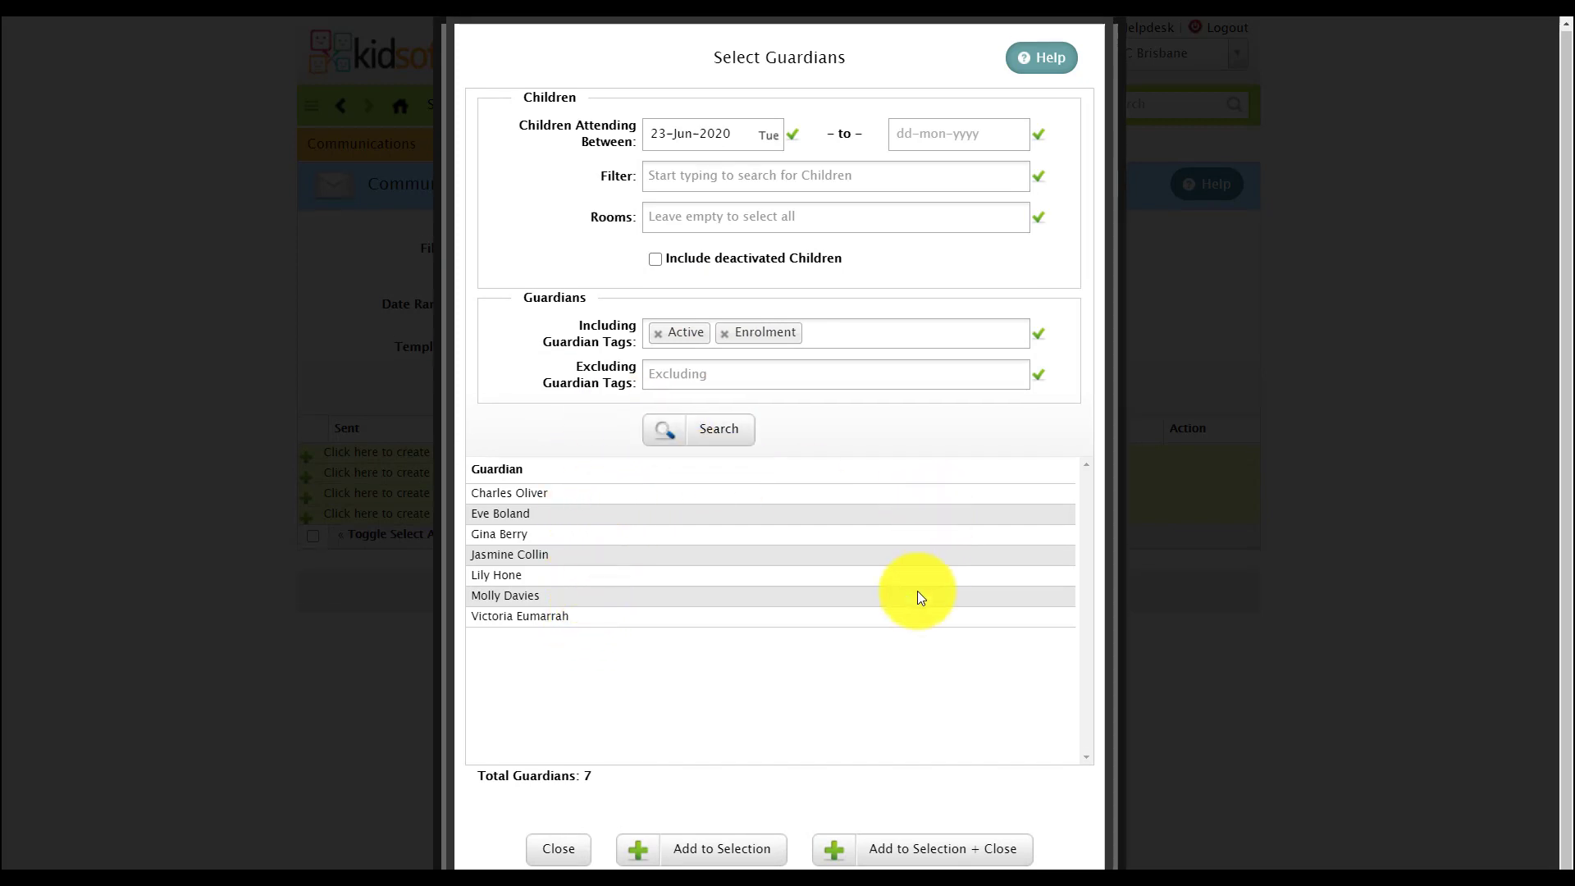
pyautogui.scroll(-1, 917, 596)
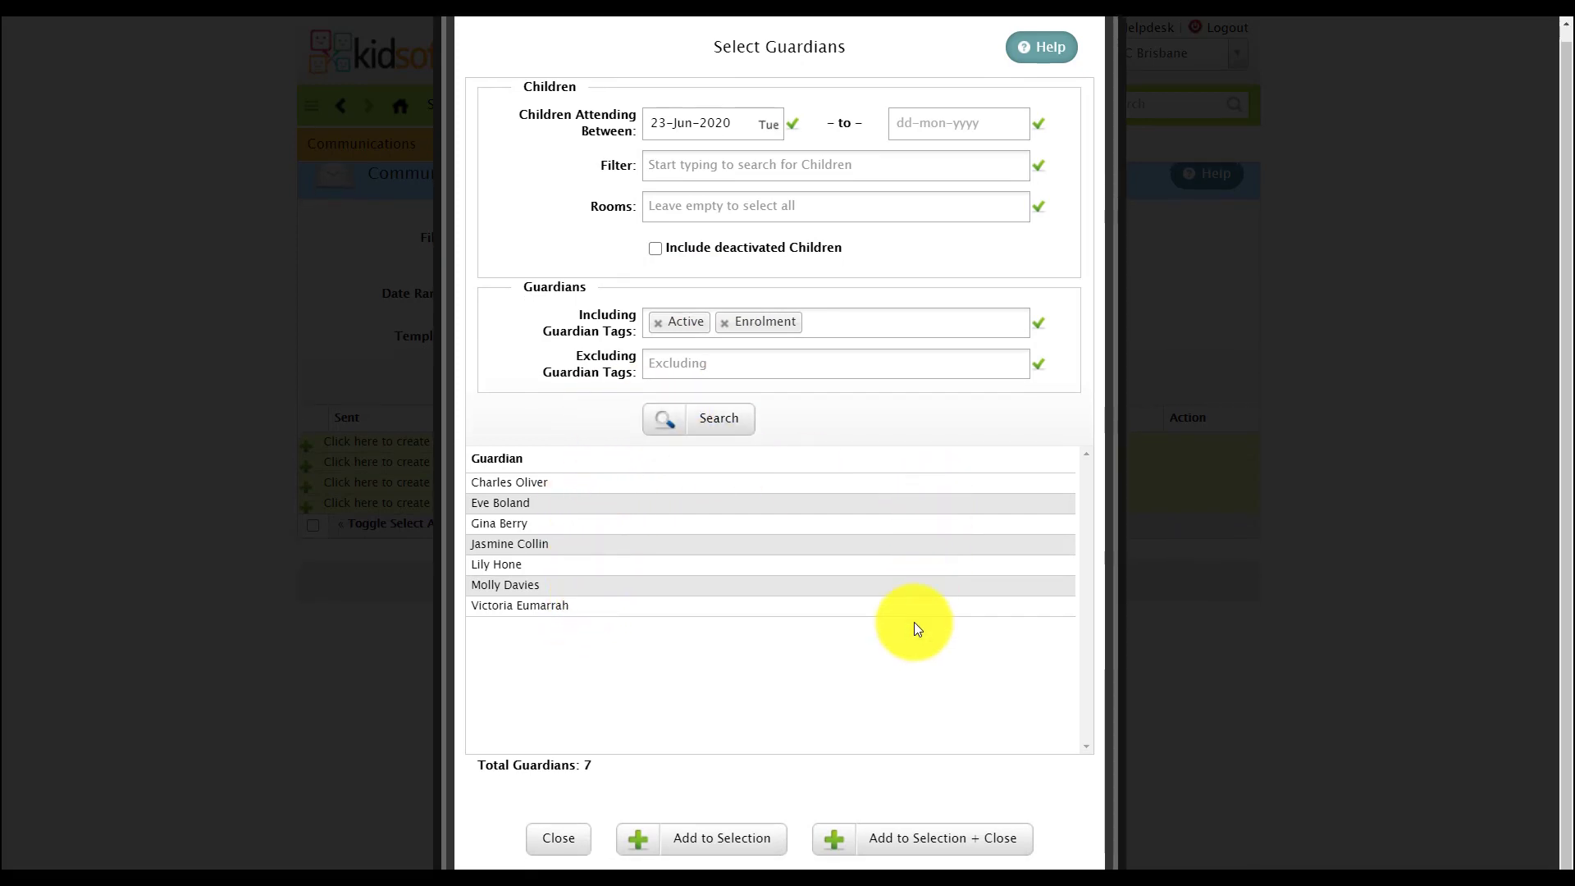
# Step: Add all 7 found guardians to the email's recipients and close the selection
pyautogui.click(917, 853)
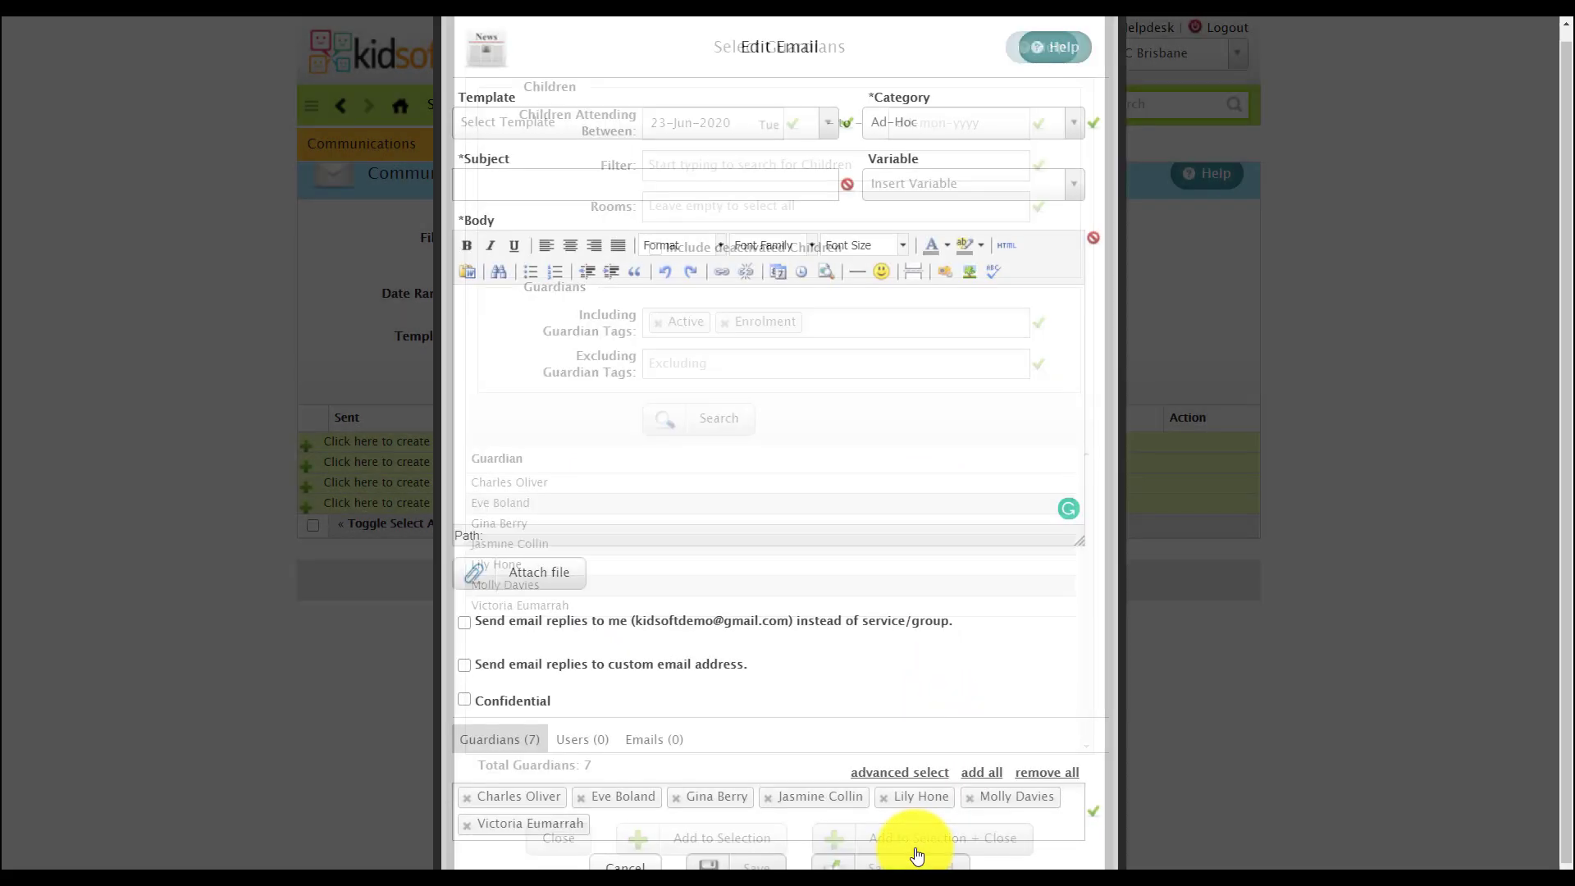
pyautogui.scroll(-1, 736, 806)
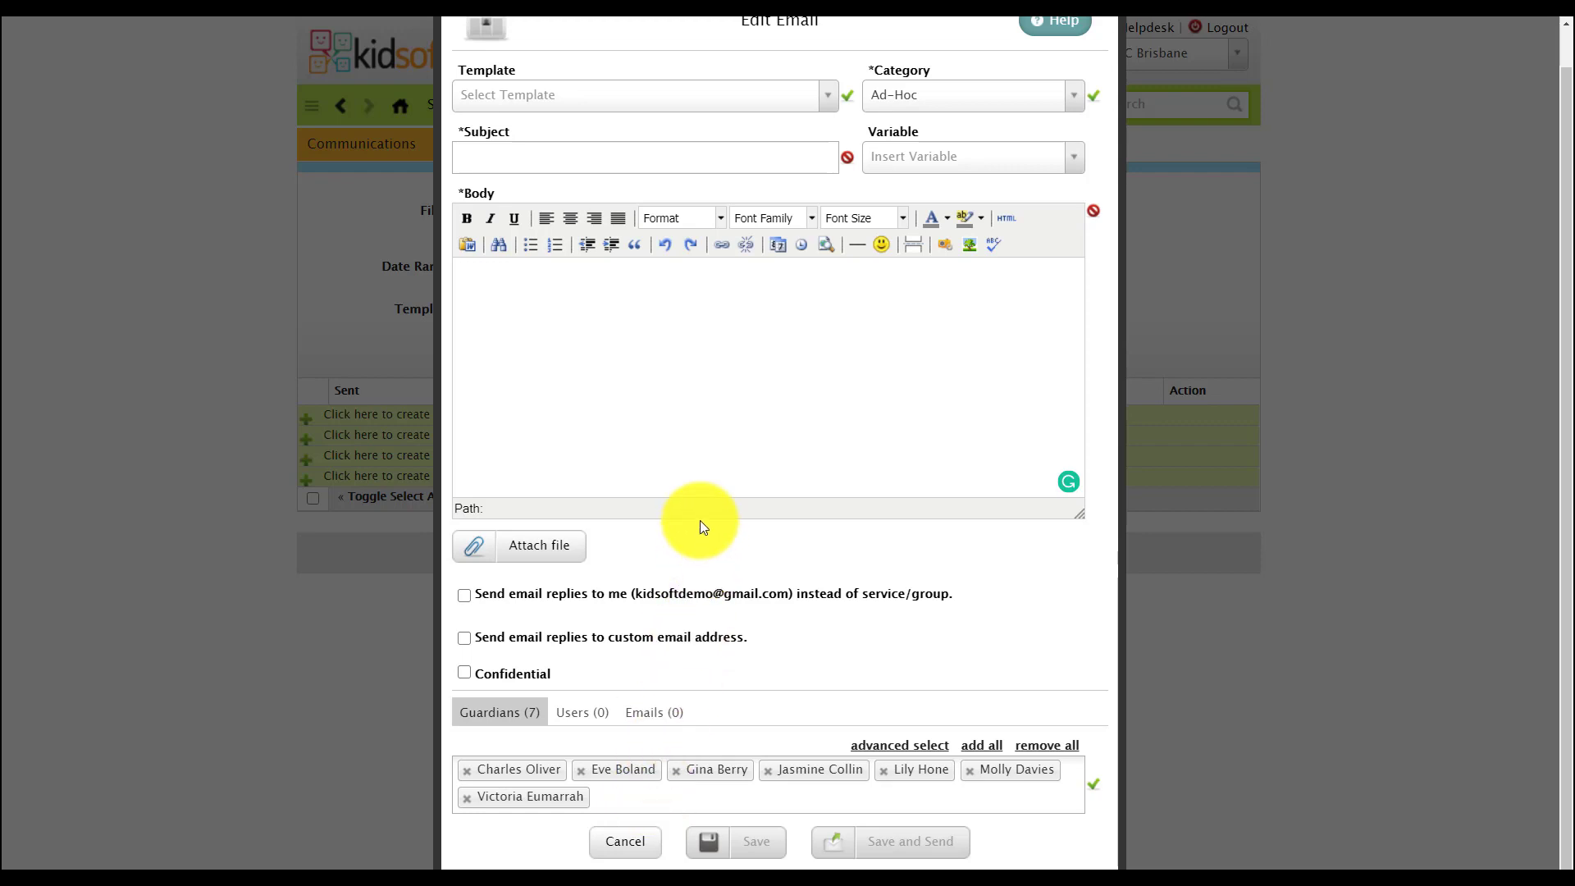
pyautogui.scroll(1, 700, 520)
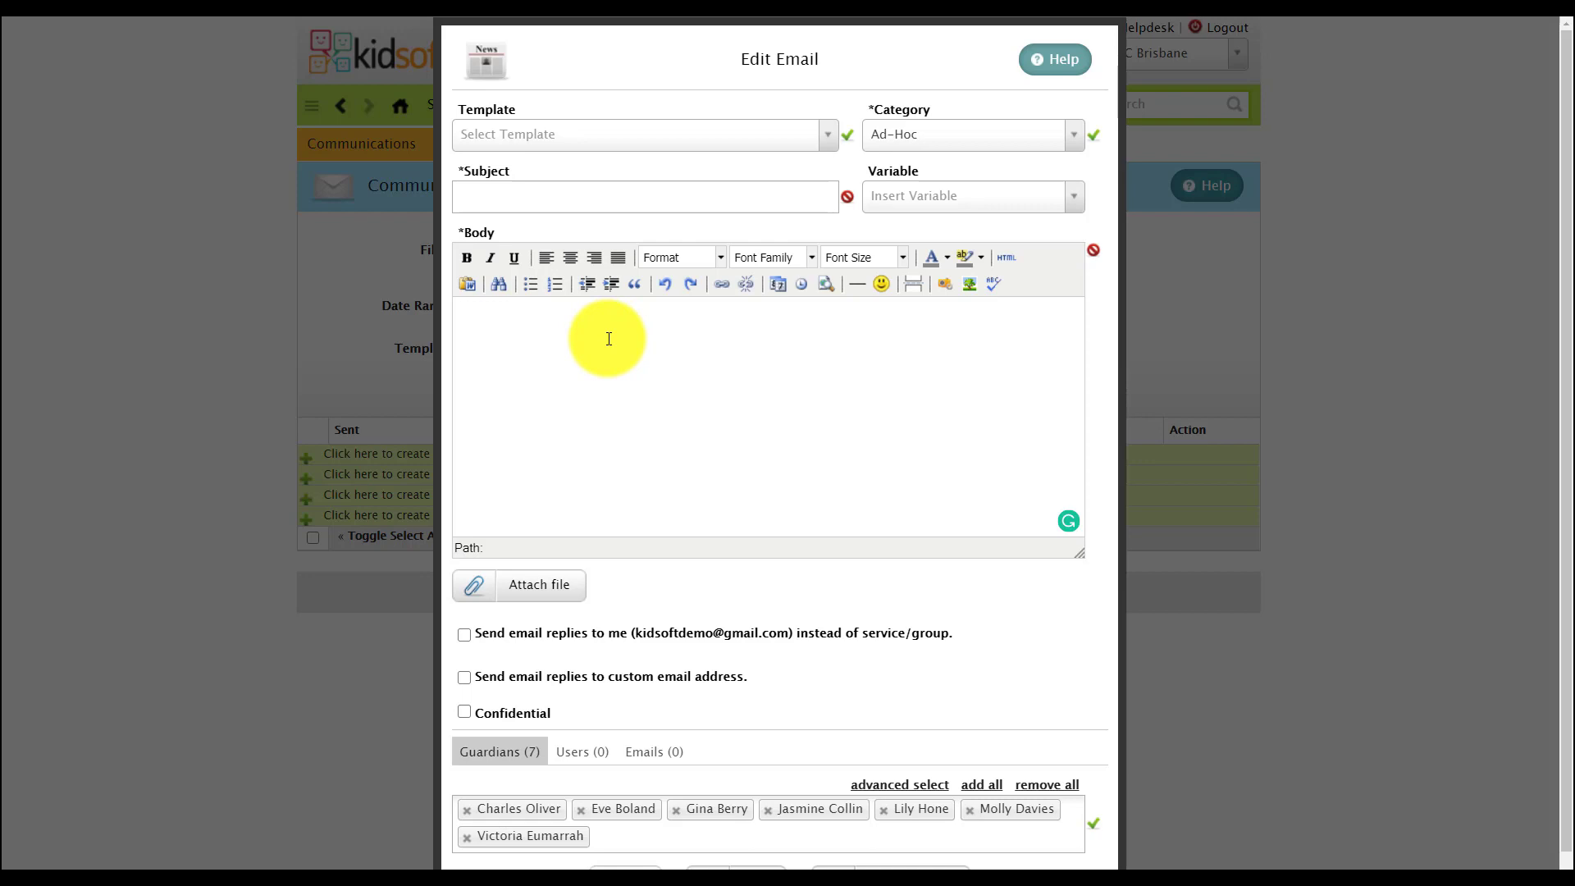
# Step: Apply the Monthly Newsletter [Special Events] template, keeping category Ad-Hoc and inserting no variables
pyautogui.click(582, 136)
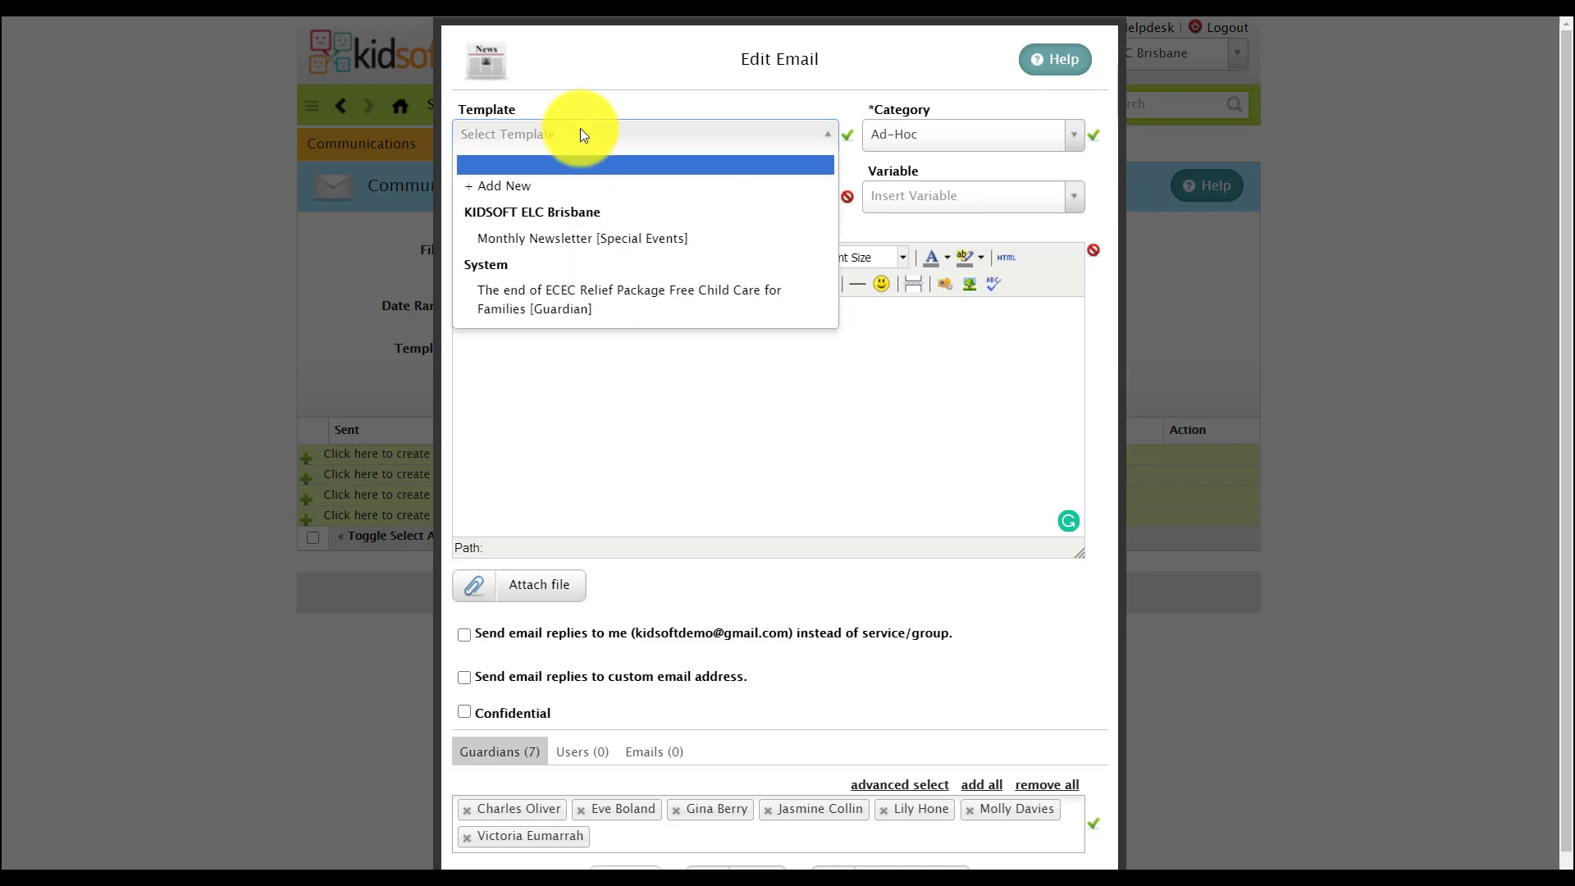
pyautogui.click(577, 239)
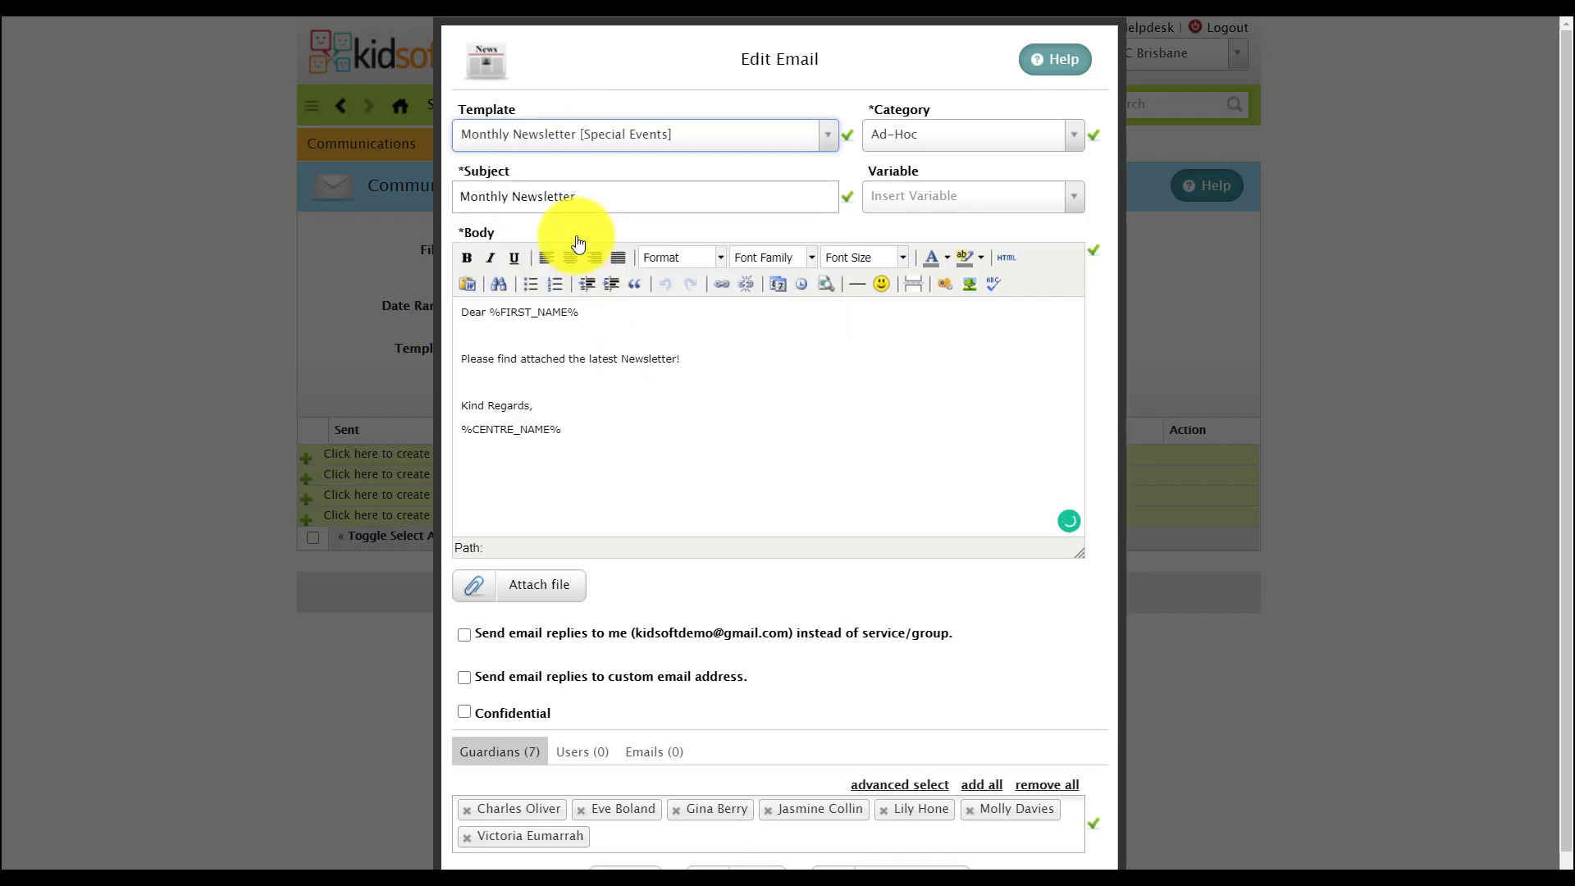
pyautogui.click(930, 149)
pyautogui.click(930, 149)
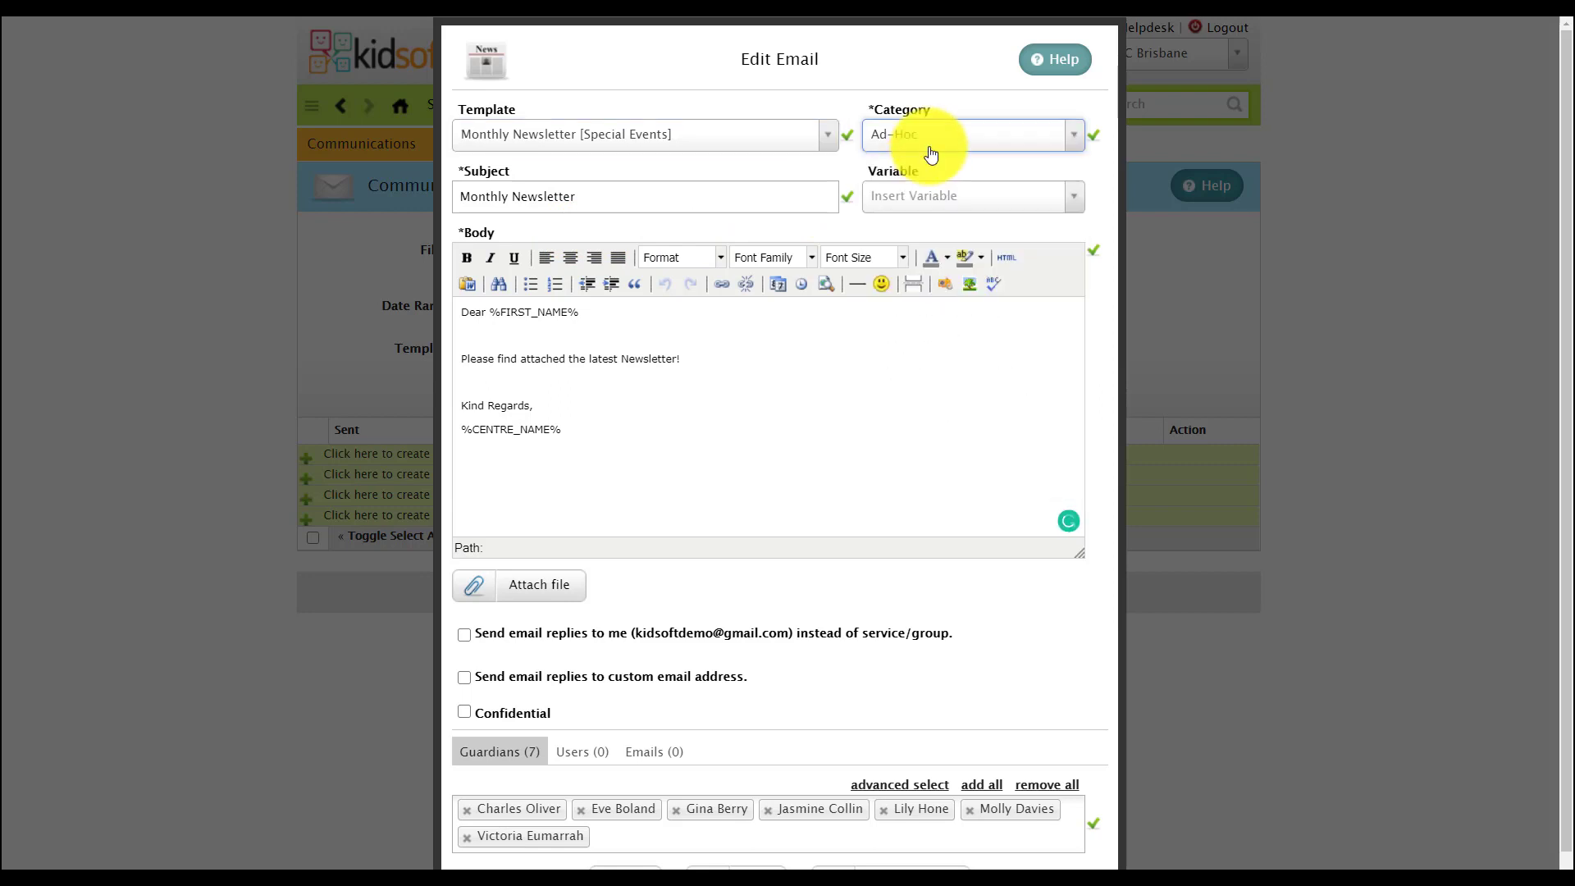
pyautogui.click(934, 195)
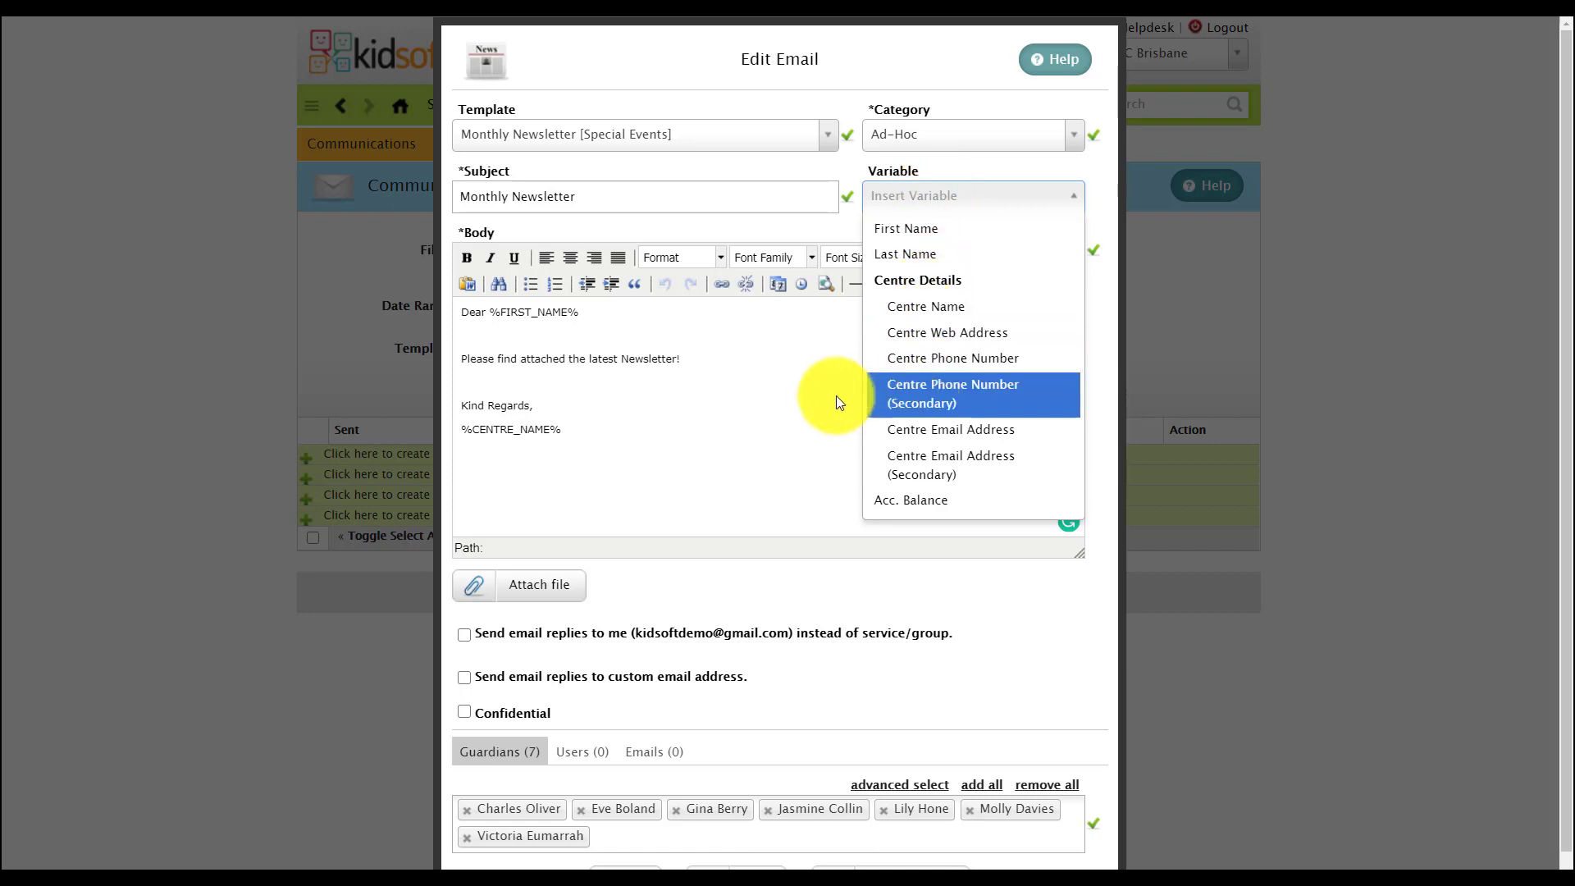
pyautogui.click(789, 392)
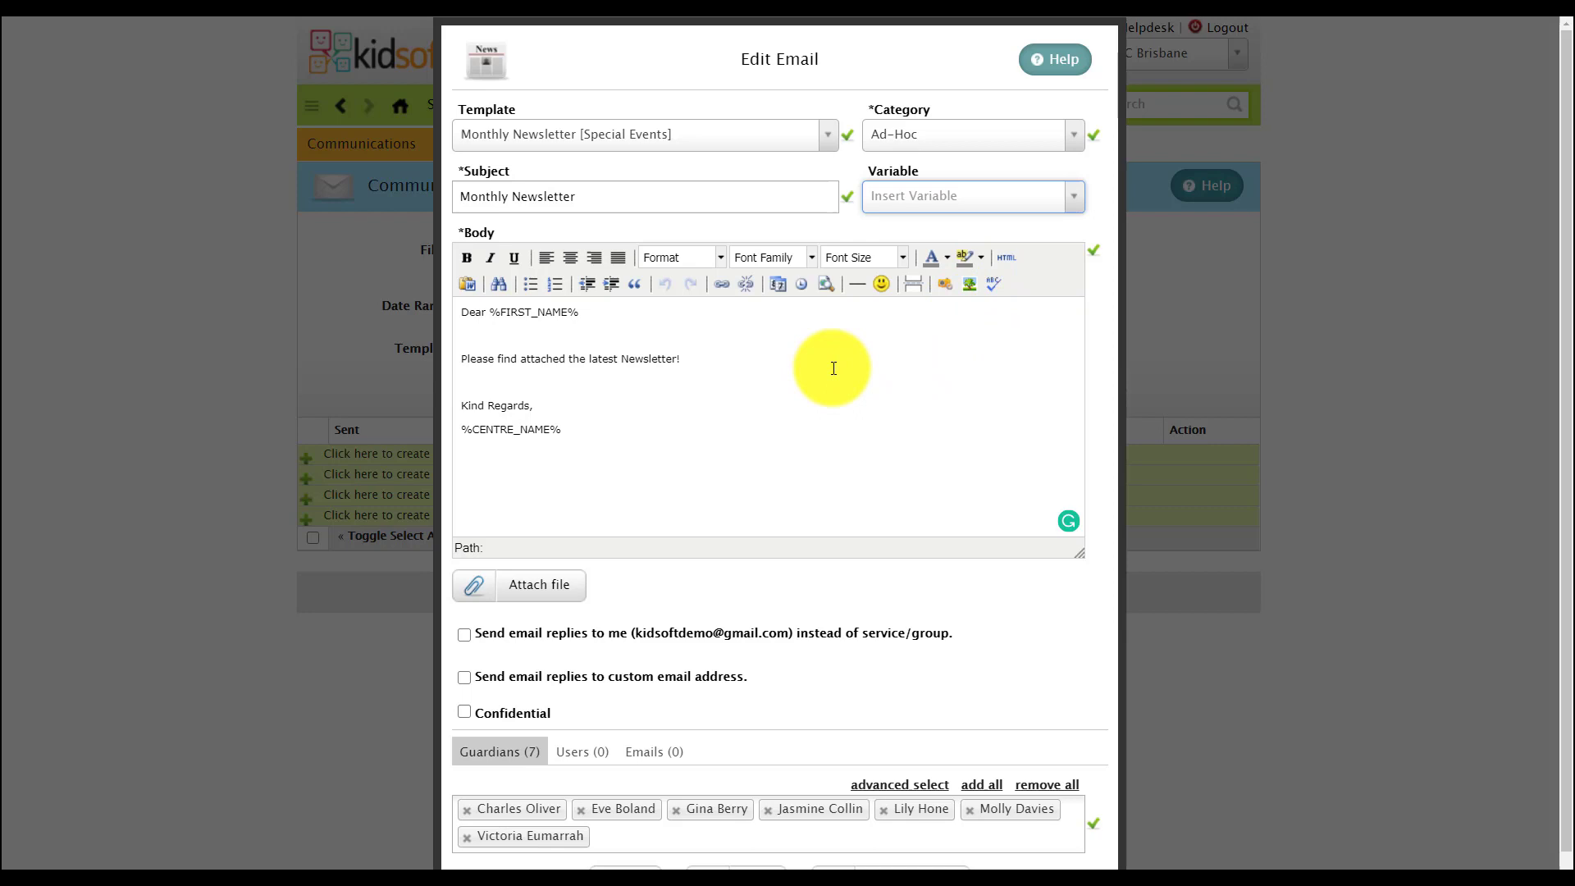
pyautogui.scroll(-1, 833, 368)
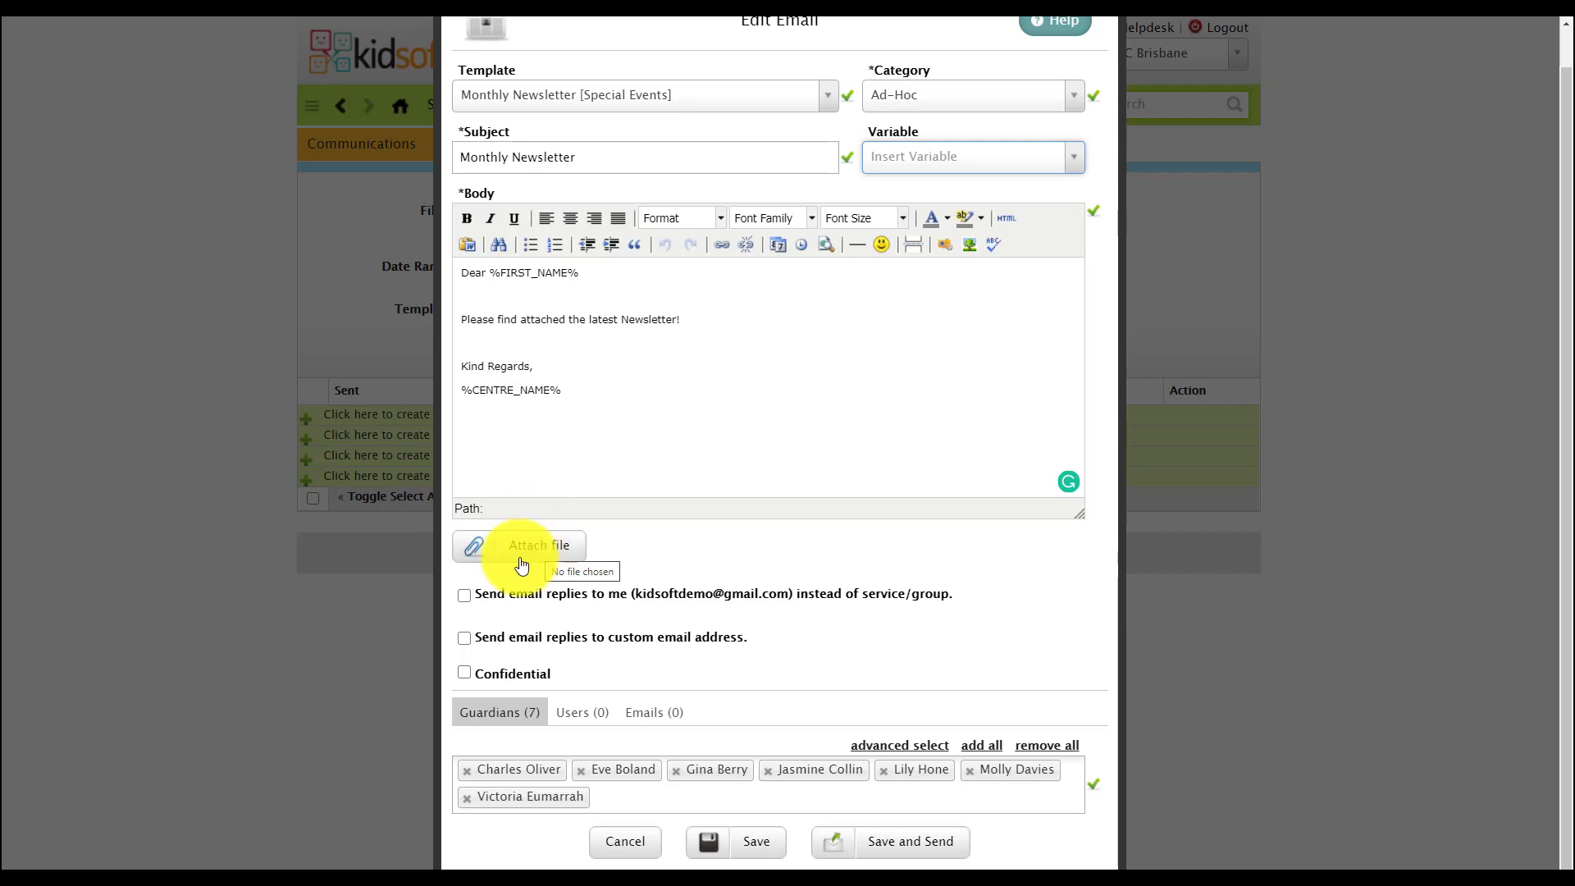
# Step: Save and send the Monthly Newsletter email, confirming delivery to the 7 guardians
pyautogui.click(465, 596)
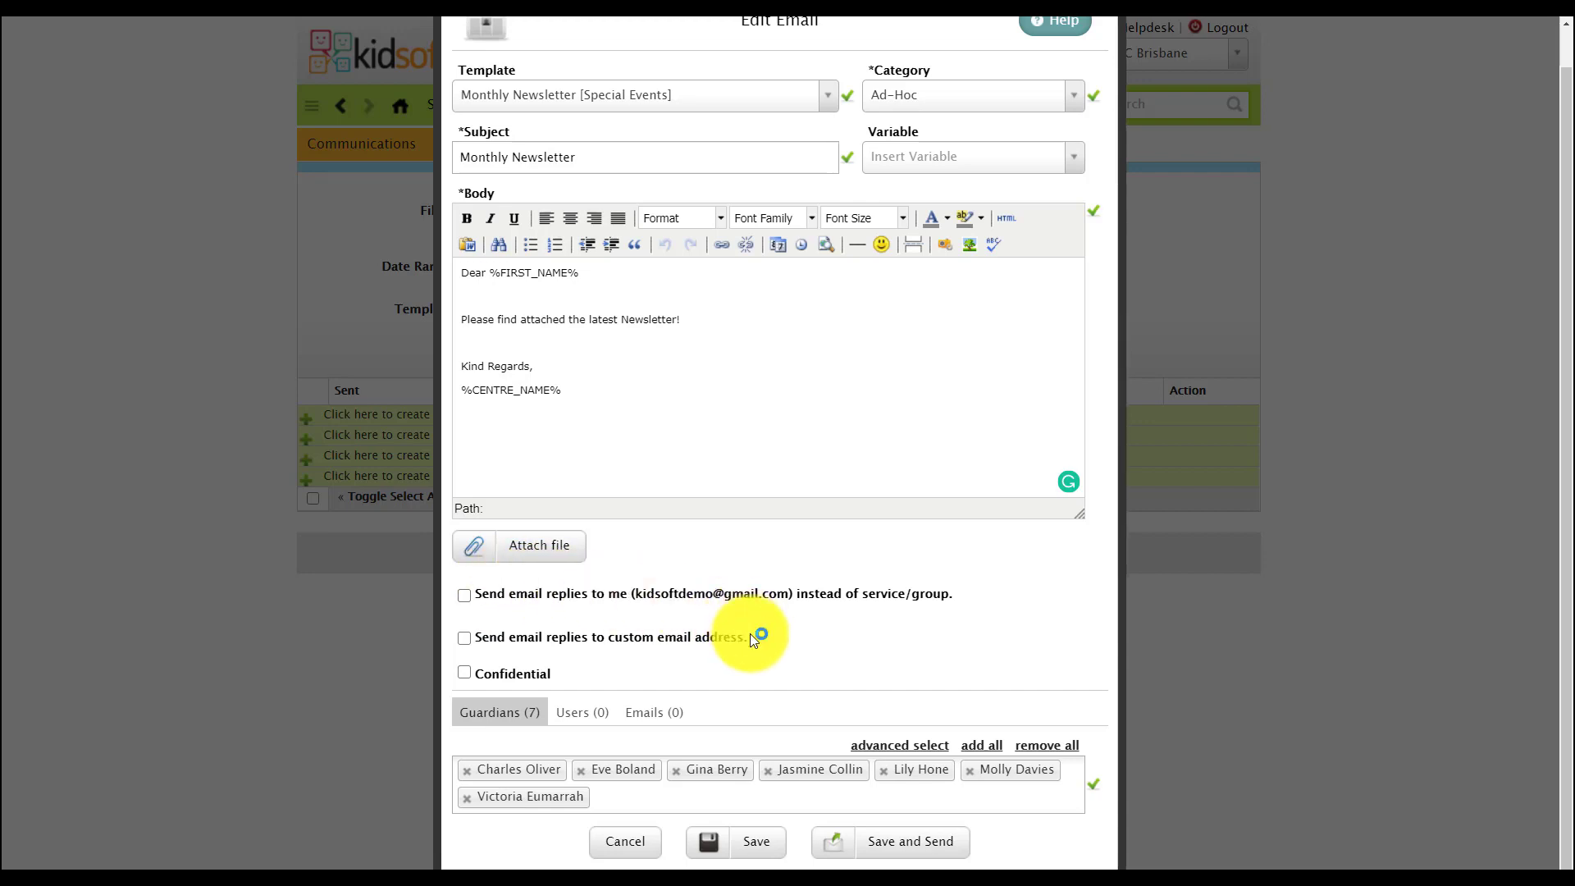
pyautogui.click(898, 845)
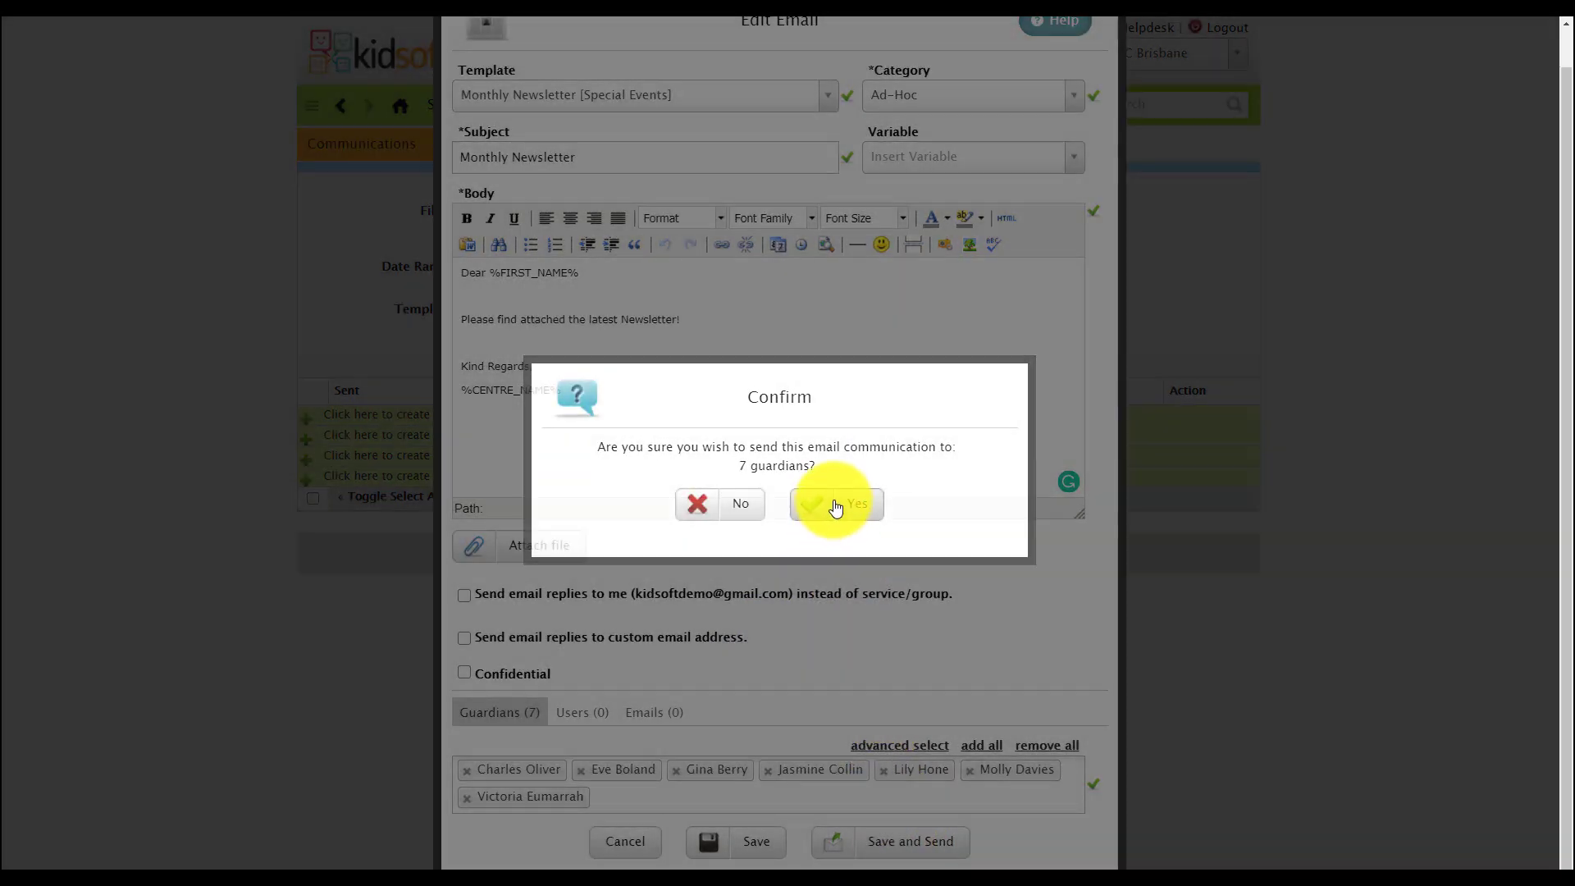
pyautogui.click(836, 506)
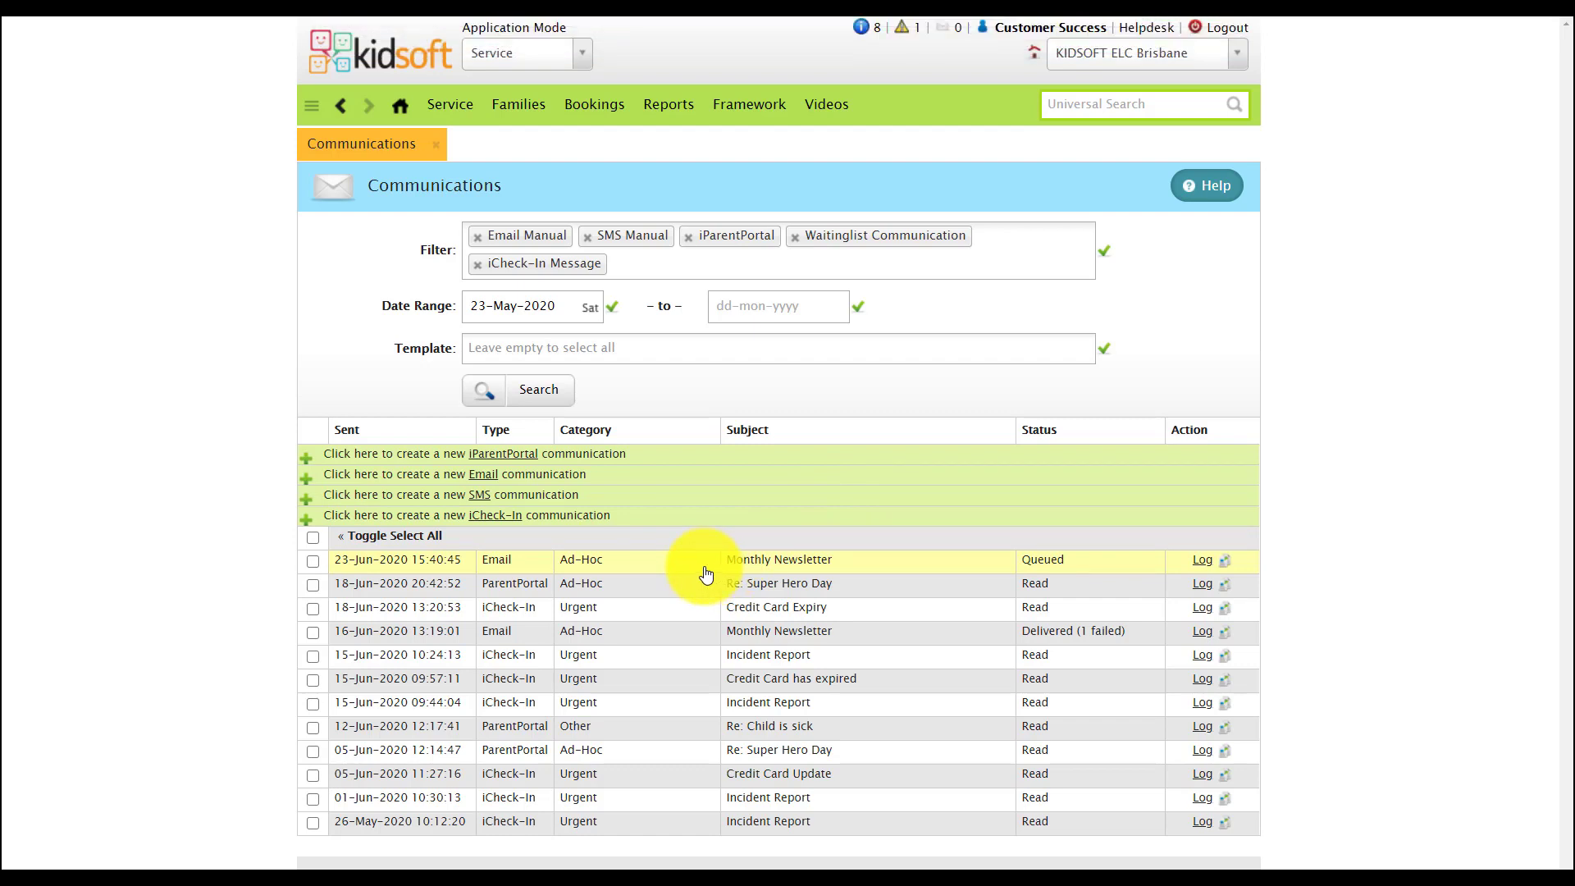
pyautogui.click(1201, 564)
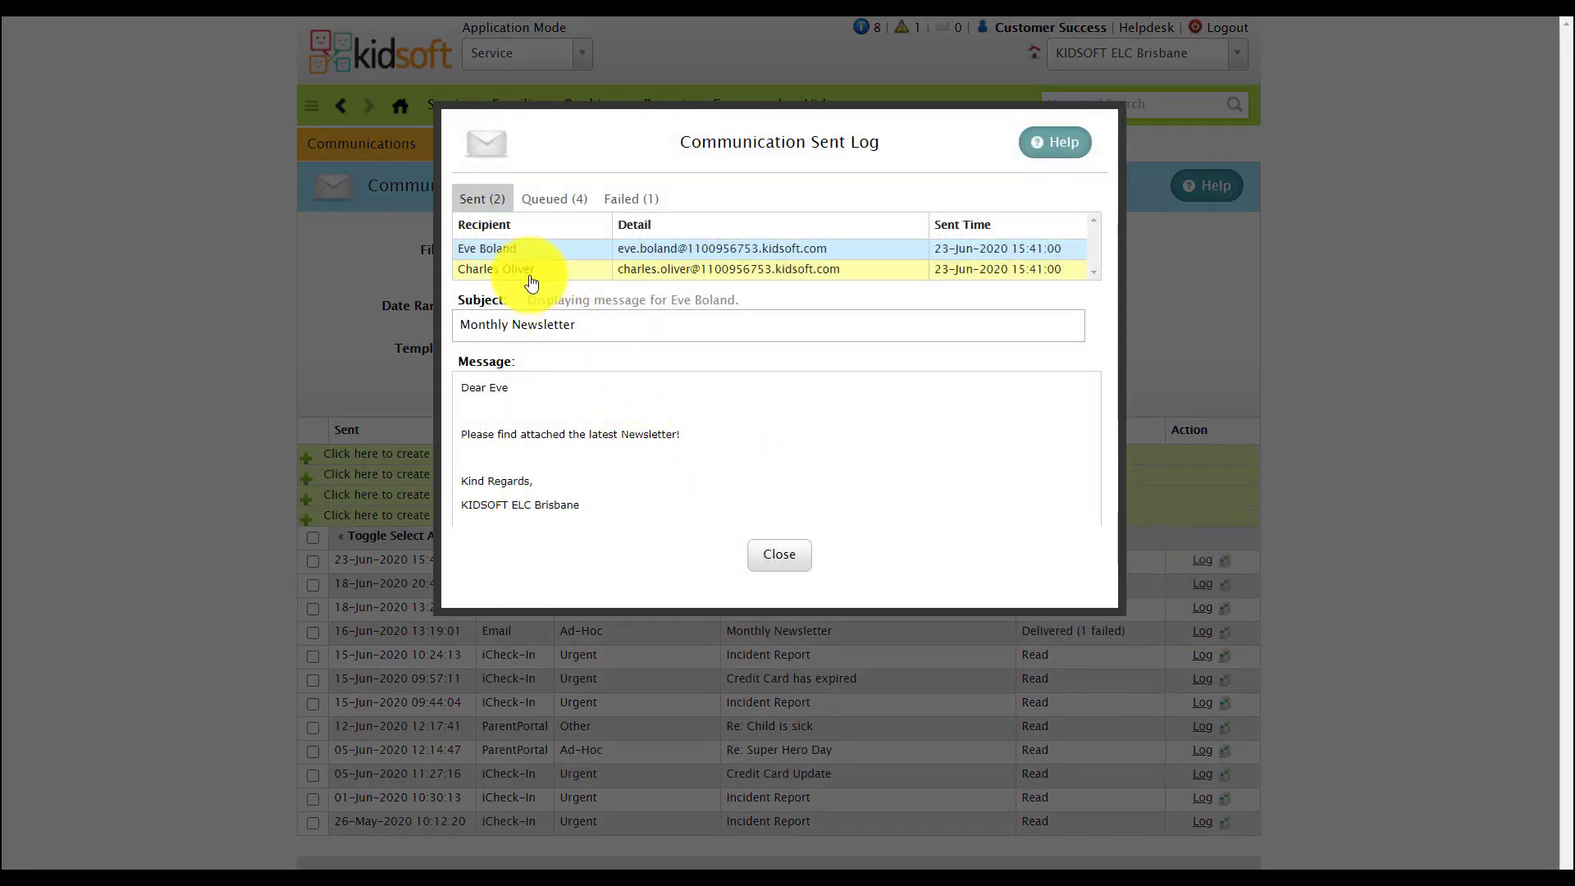
pyautogui.click(529, 202)
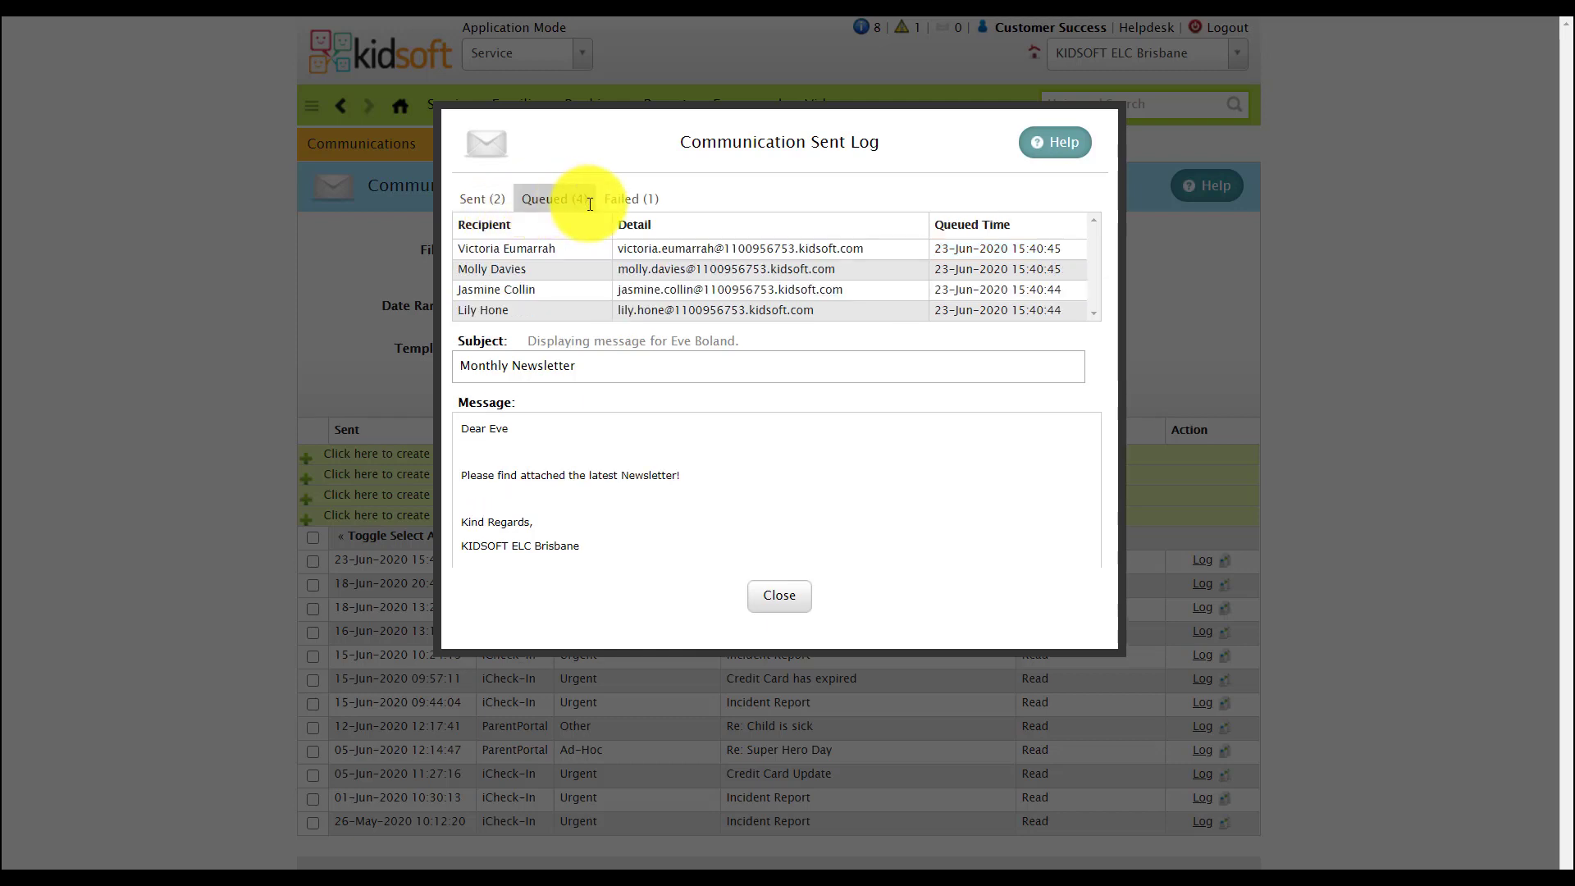
pyautogui.click(632, 207)
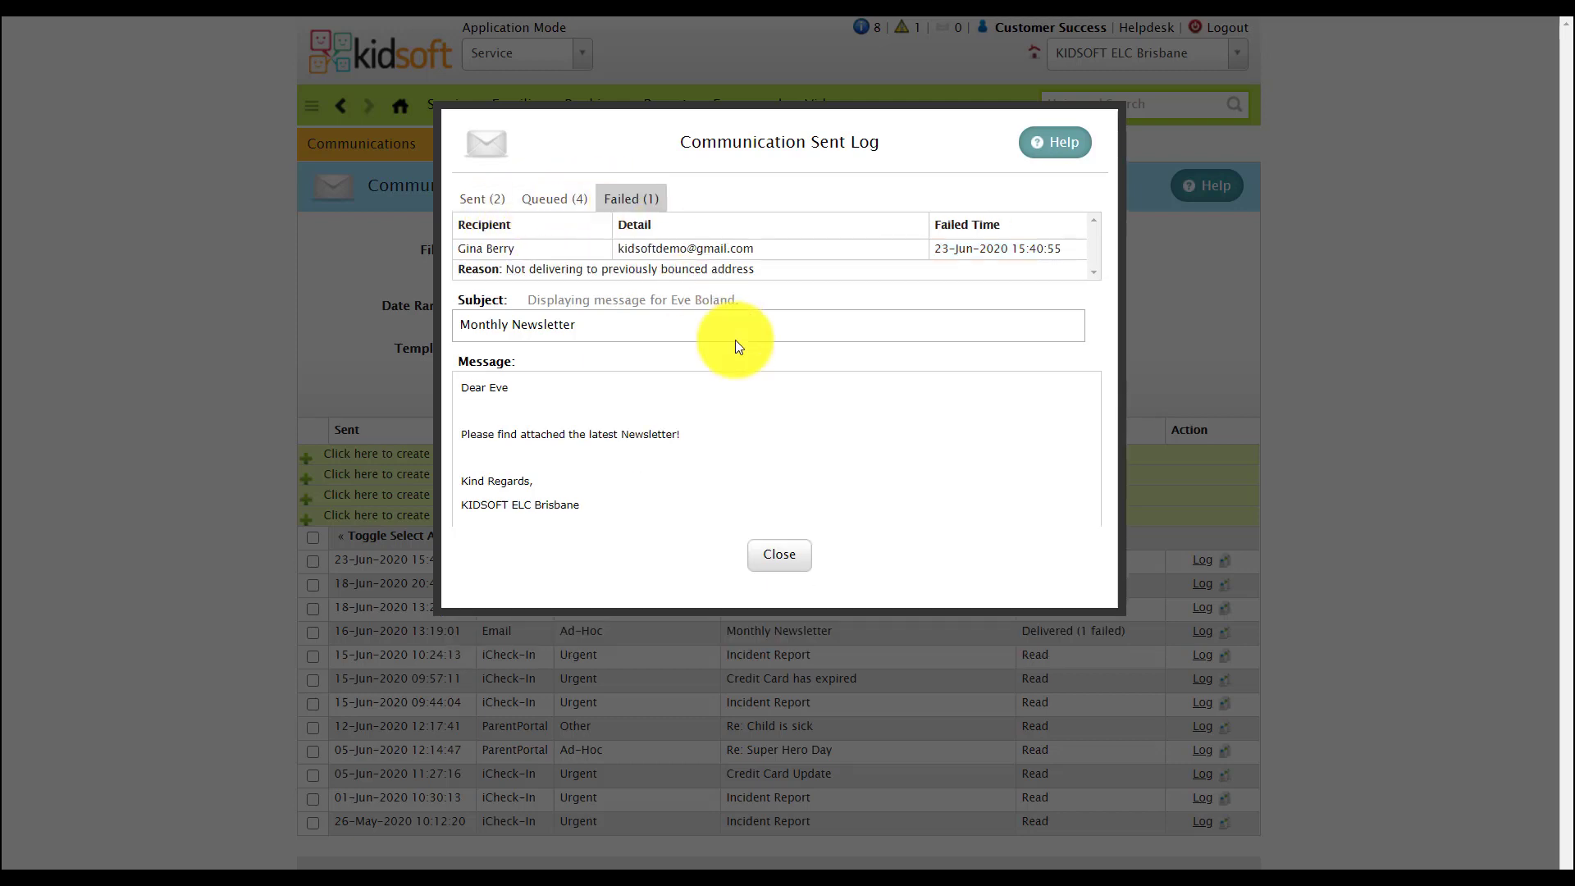
pyautogui.click(783, 552)
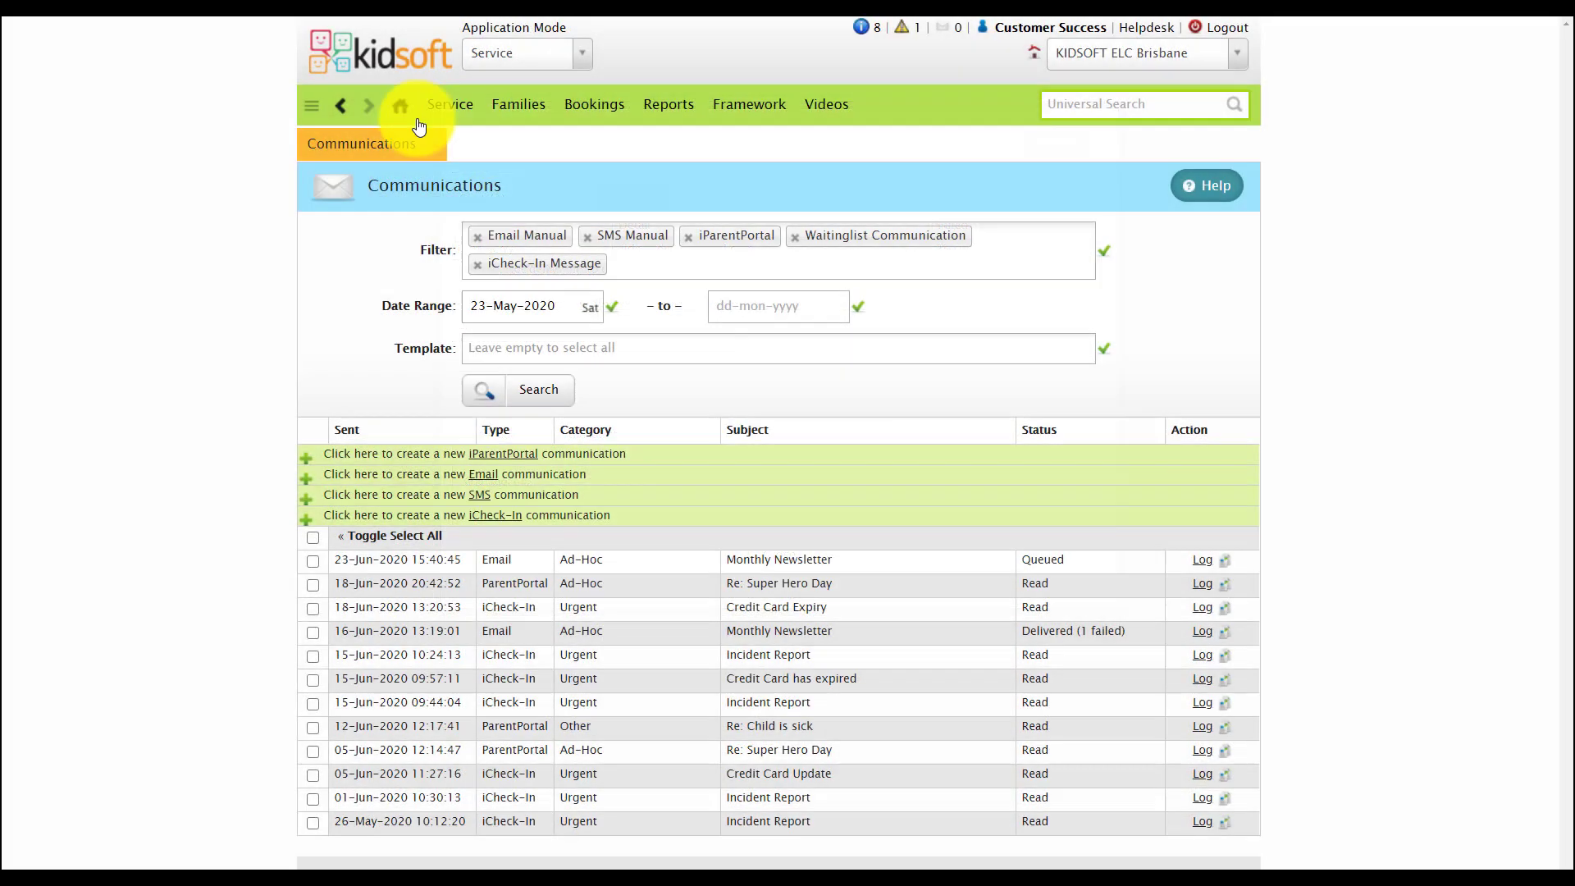
# Step: Return to the Information Centre home page via the Home icon
pyautogui.click(401, 106)
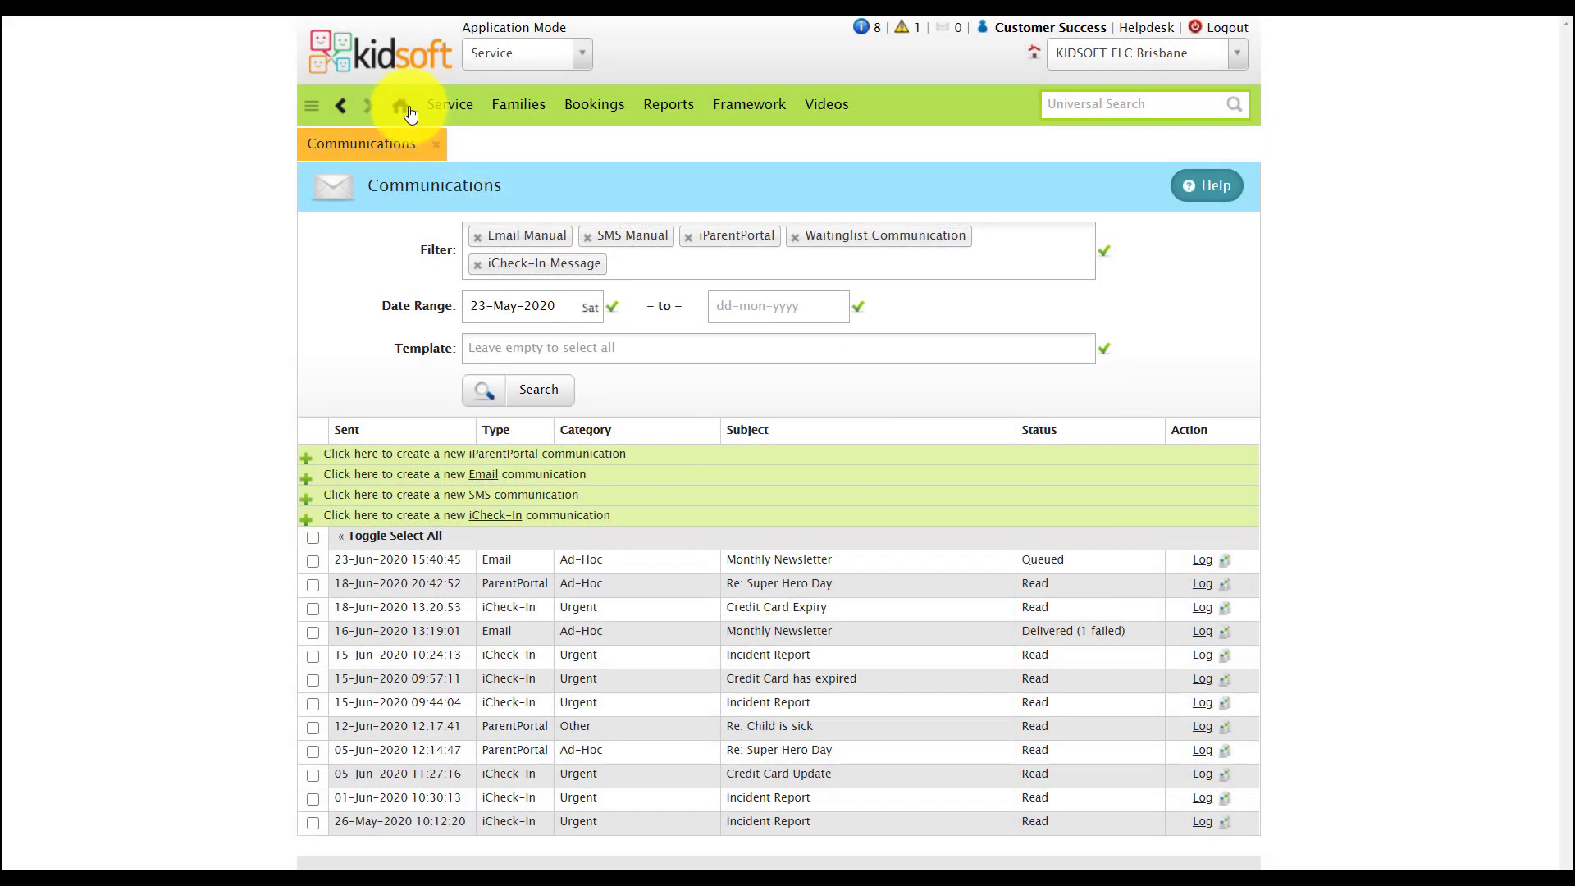